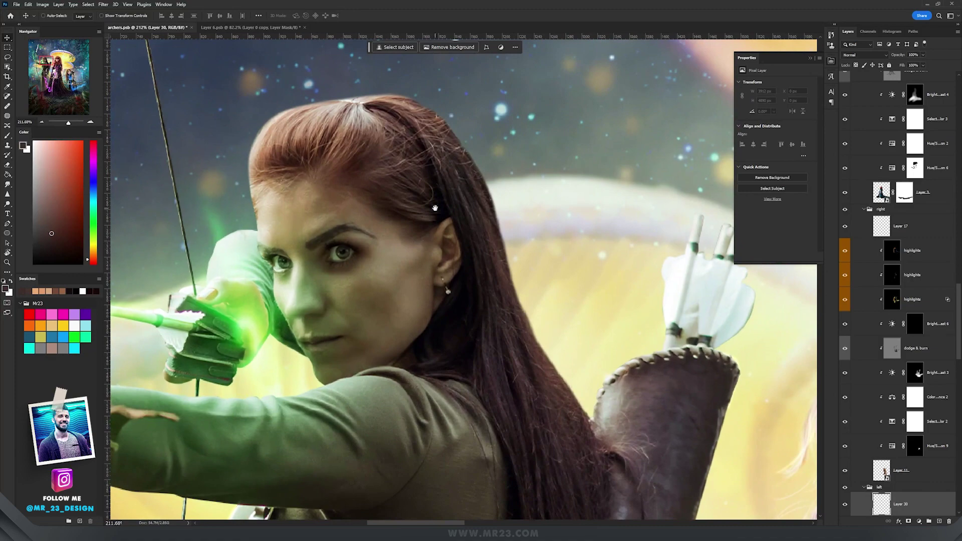
Sample the dark hair colour and paint loose strands along the back edge of the archer's hair on Layer 17
scroll(456, 261, "up", 5)
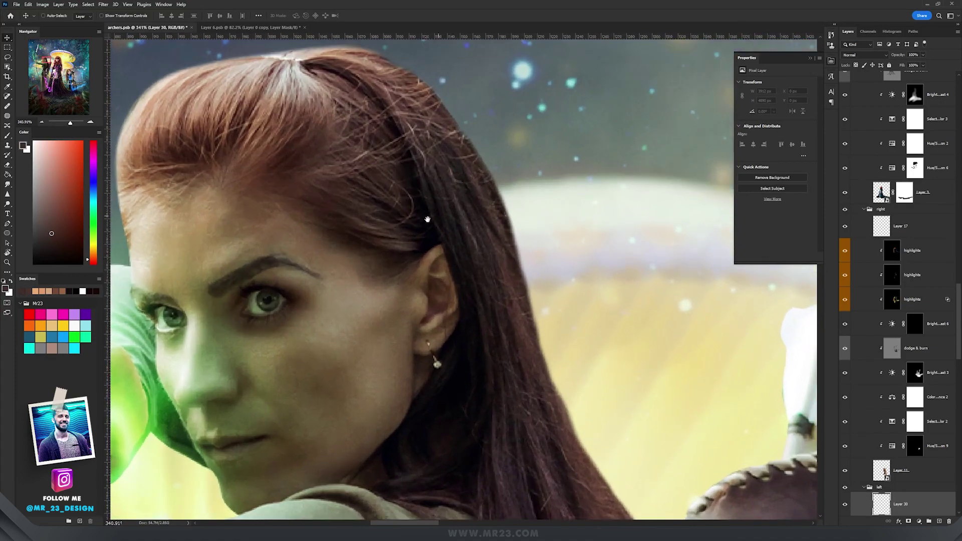
scroll(352, 249, "down", 4)
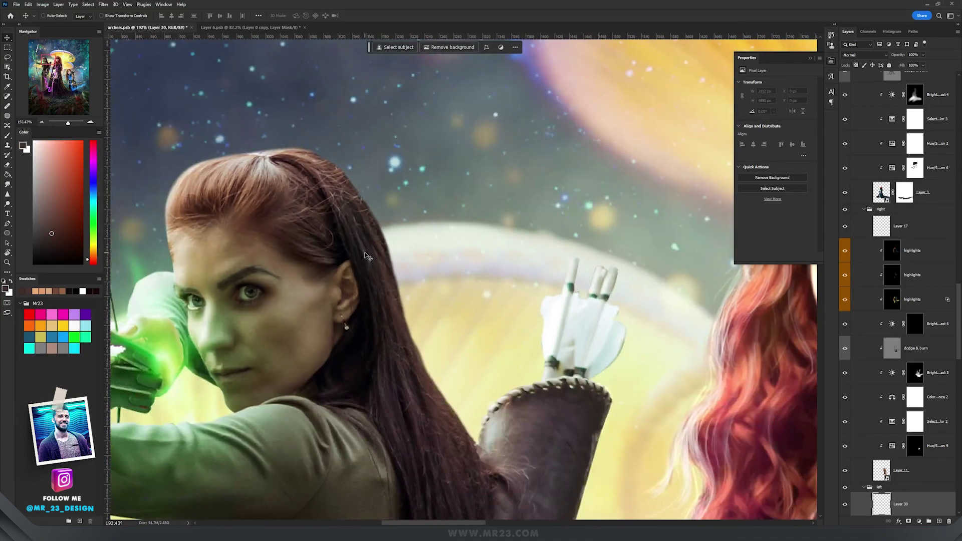
scroll(366, 255, "up", 3)
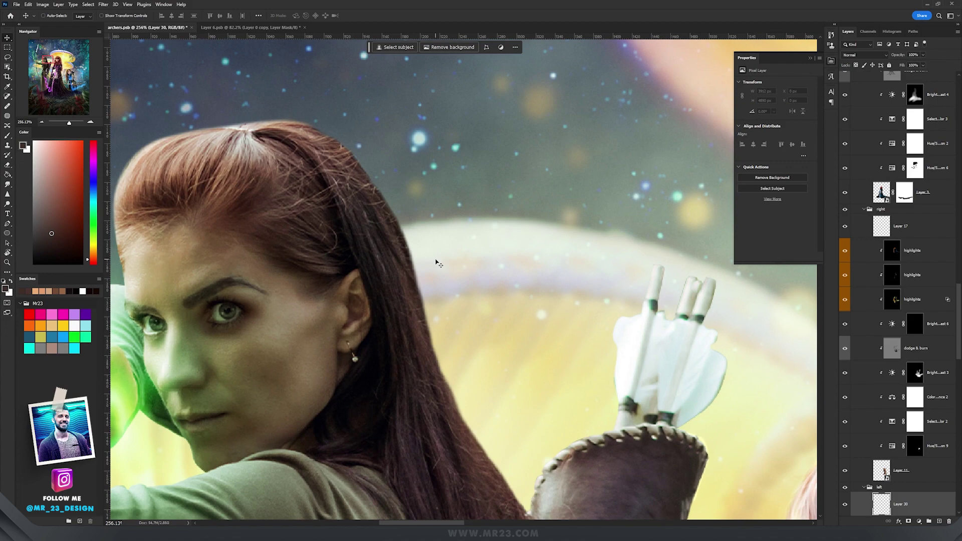
scroll(436, 261, "down", 5)
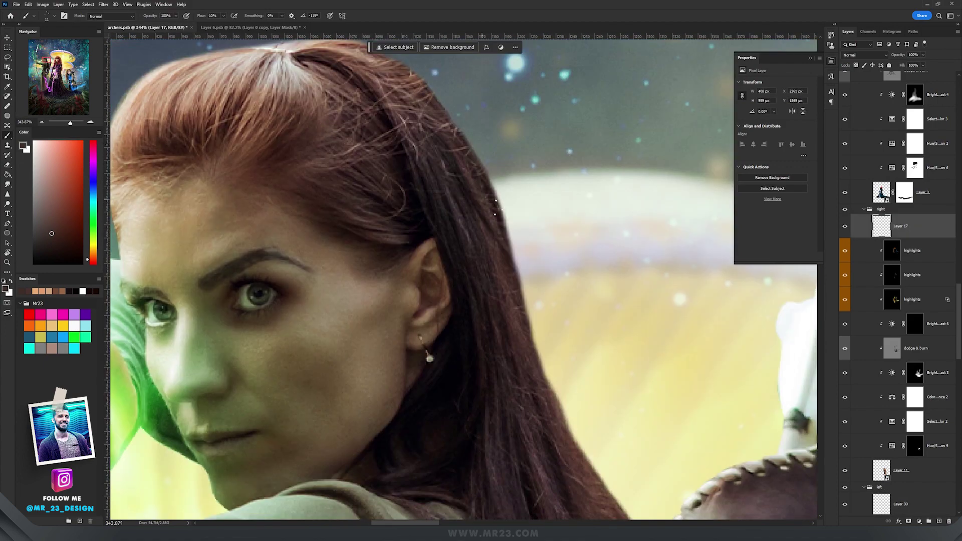
scroll(482, 199, "down", 5)
scroll(509, 236, "up", 6)
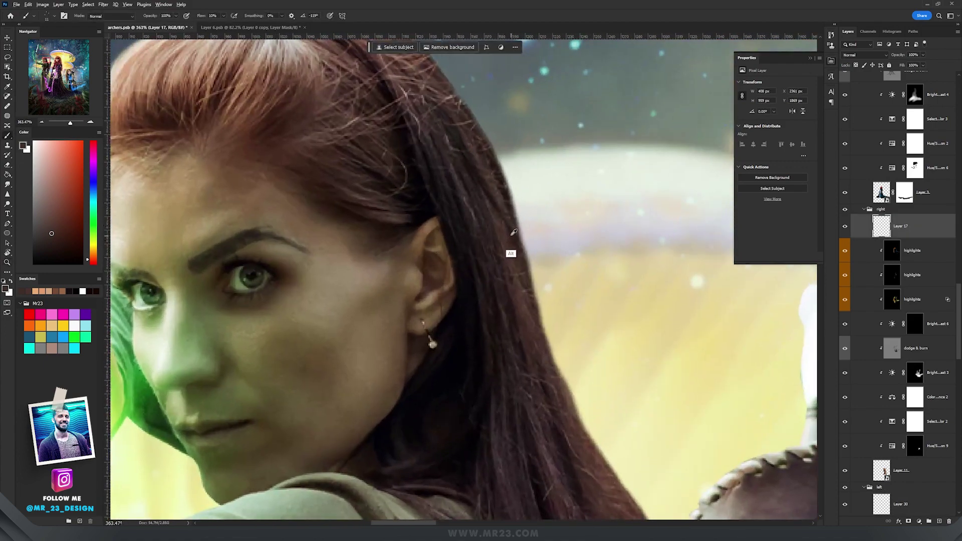
left_click(514, 233, "alt")
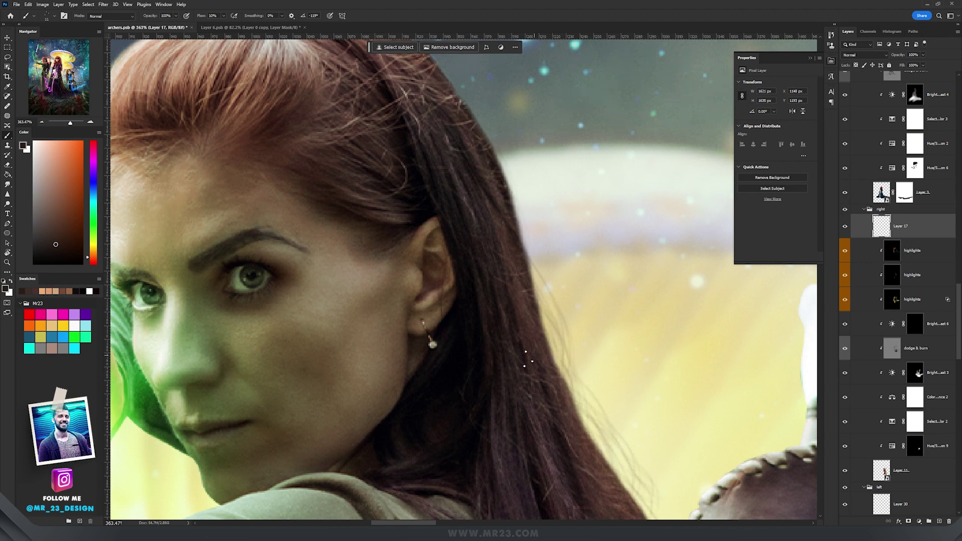
left_click_drag(524, 256, 561, 384)
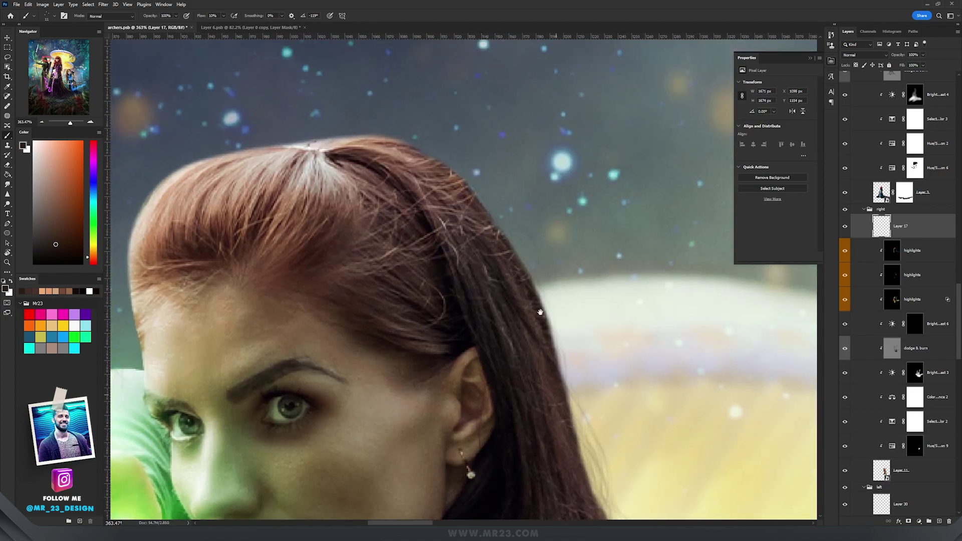
scroll(540, 312, "down", 5)
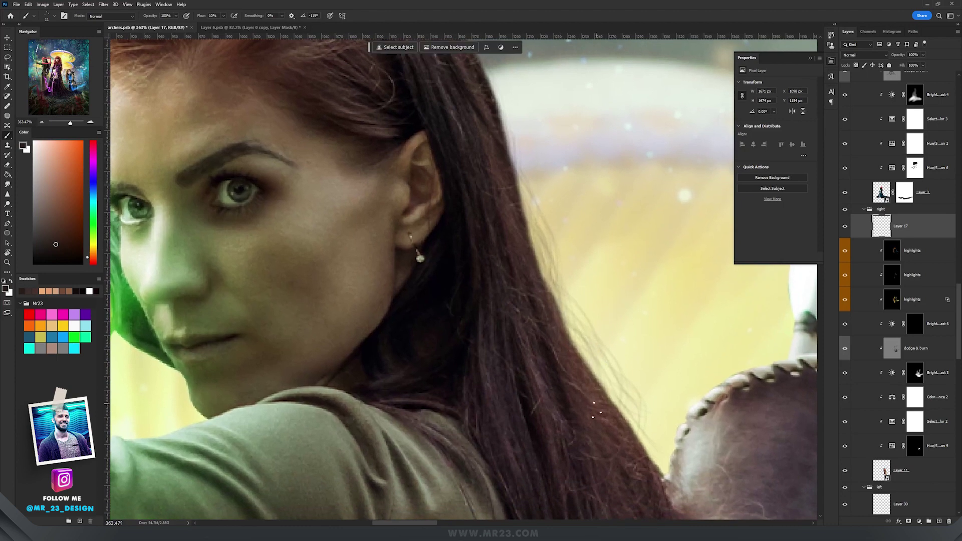
key("ctrl+0")
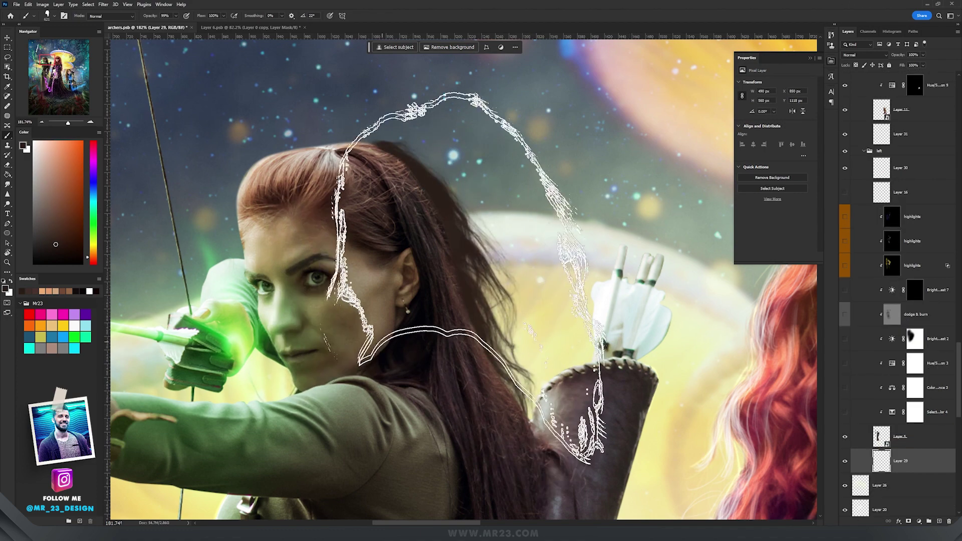
key("v")
left_click_drag(464, 266, 462, 314)
key("z")
left_click_drag(499, 245, 466, 234)
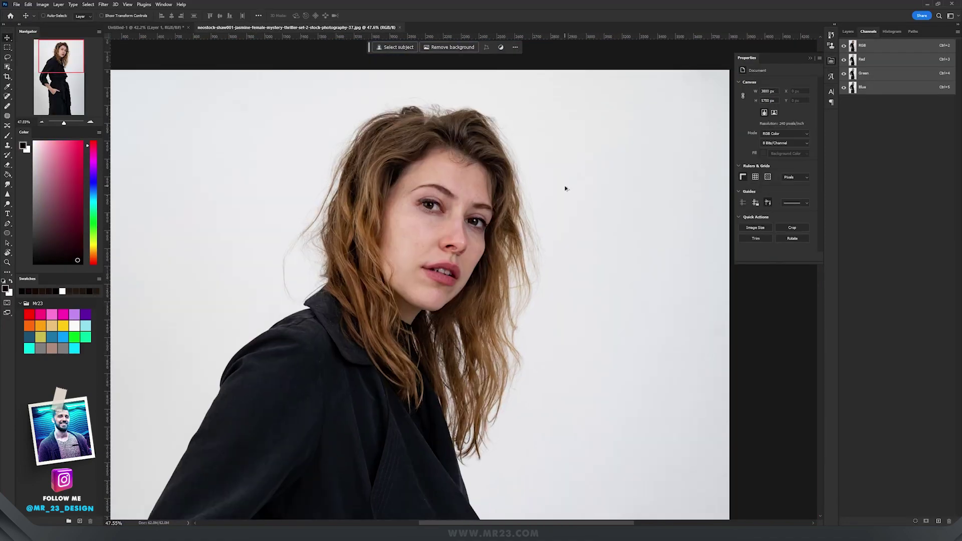
Examine the woman's loose hair strands against the light background of the stock photo
scroll(566, 191, "down", 3)
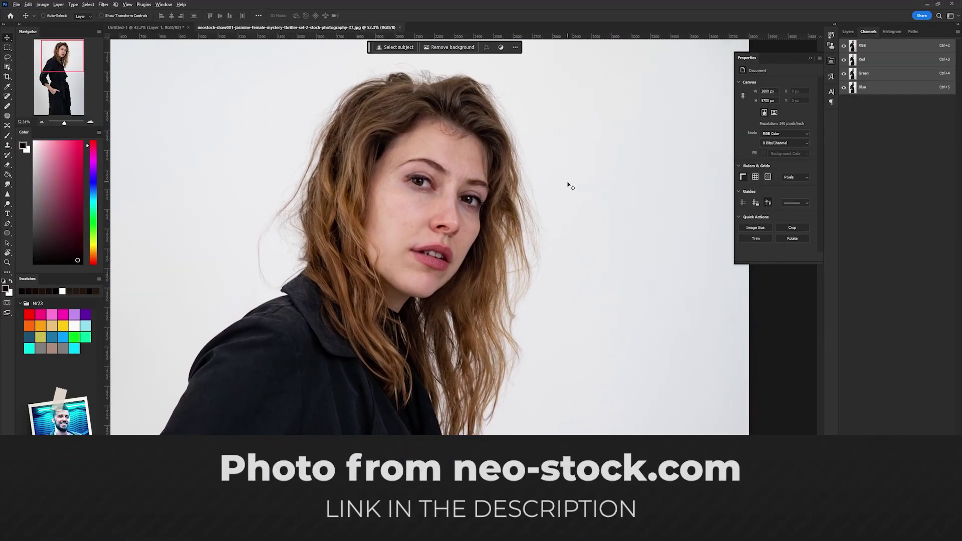
scroll(525, 161, "up", 4)
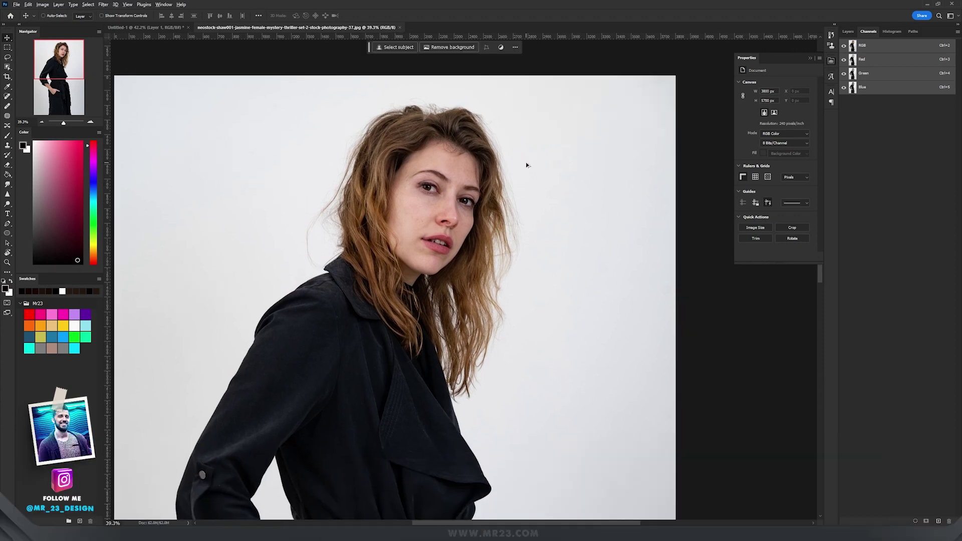
scroll(528, 173, "down", 2)
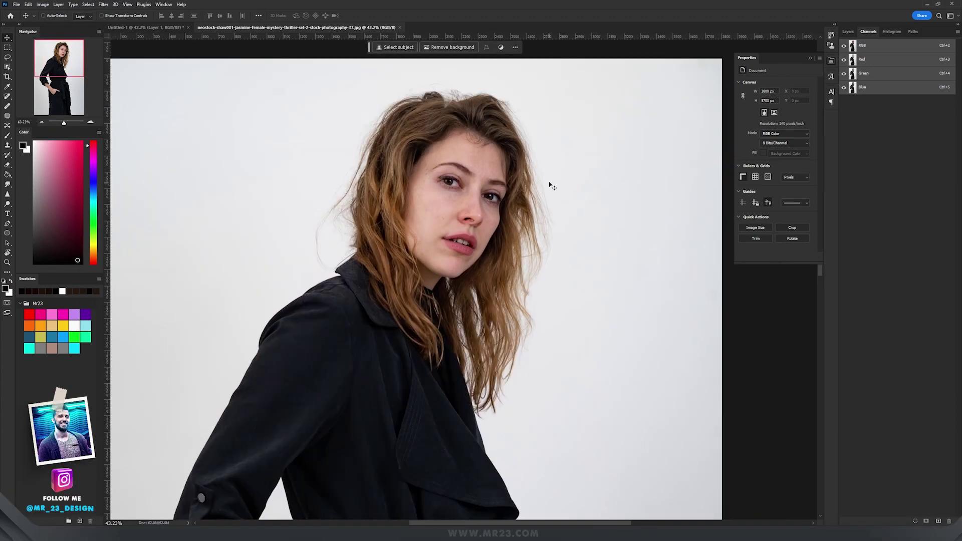
scroll(564, 171, "up", 1)
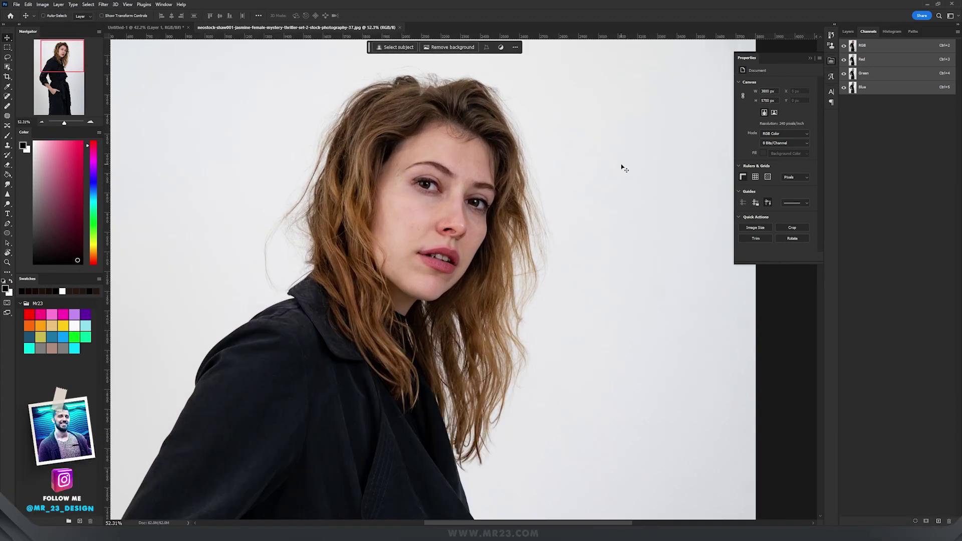
scroll(607, 173, "down", 1)
scroll(571, 172, "up", 2)
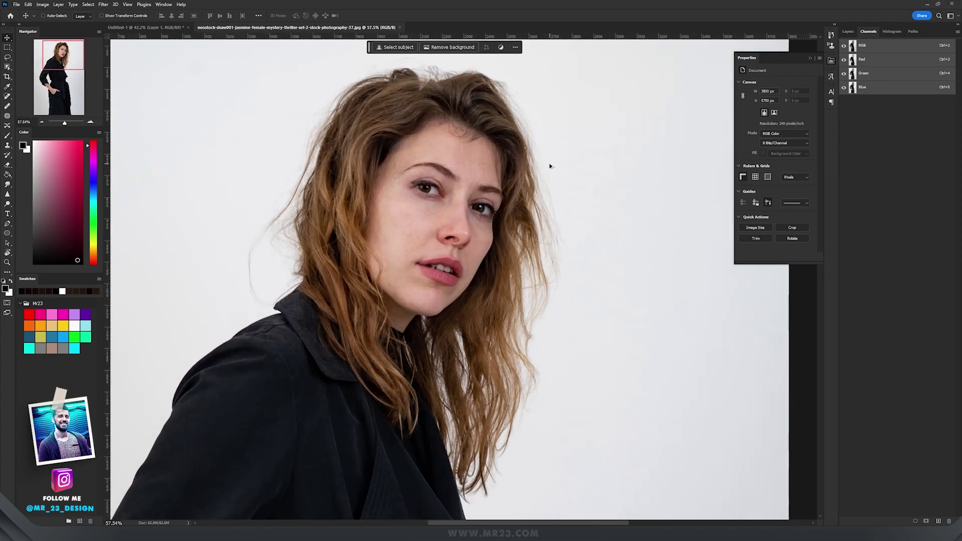
left_click_drag(552, 162, 587, 150)
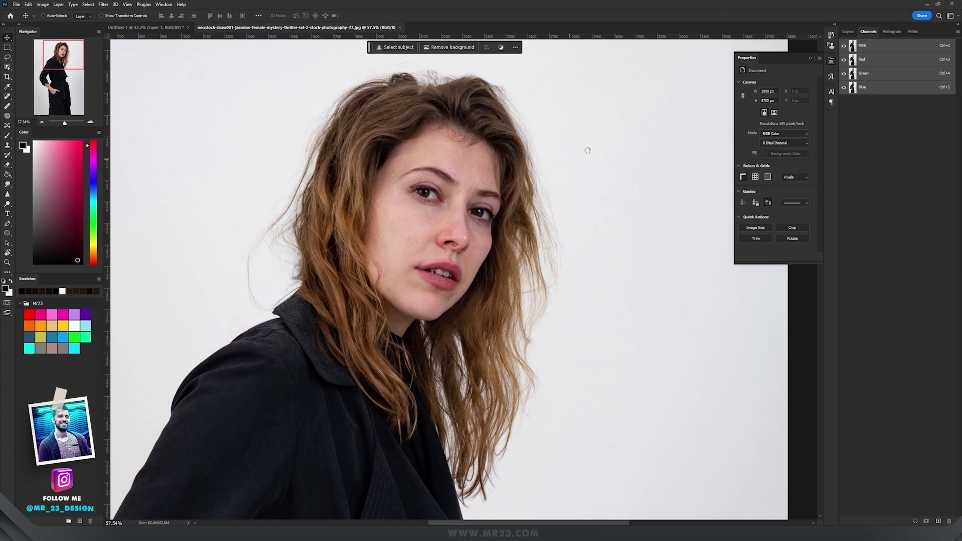
Display the portrait photo's list of colour channels
left_click(848, 32)
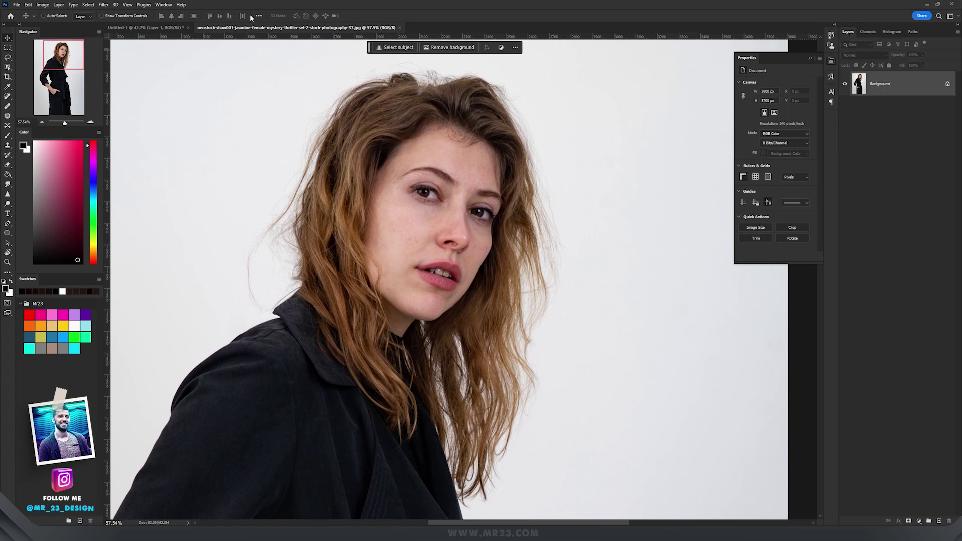
left_click(165, 4)
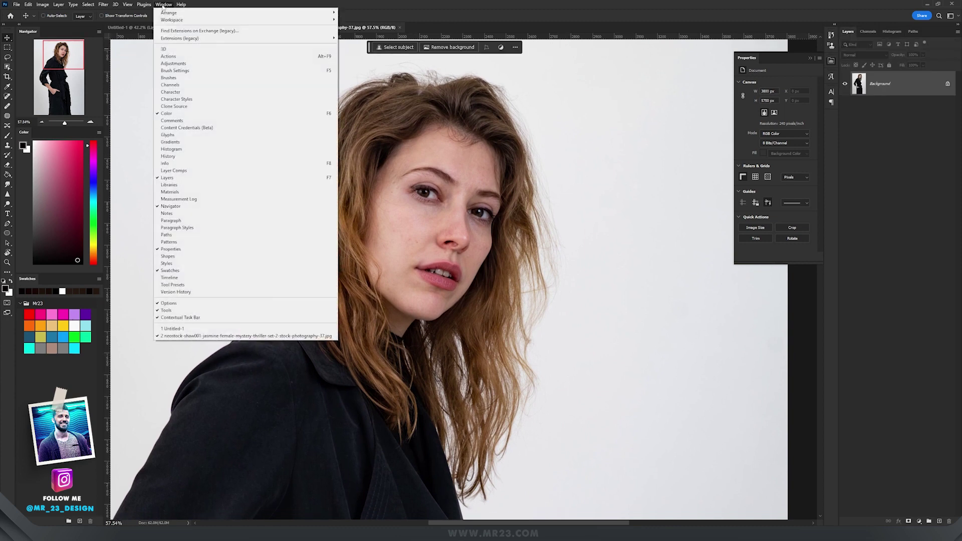
left_click(180, 85)
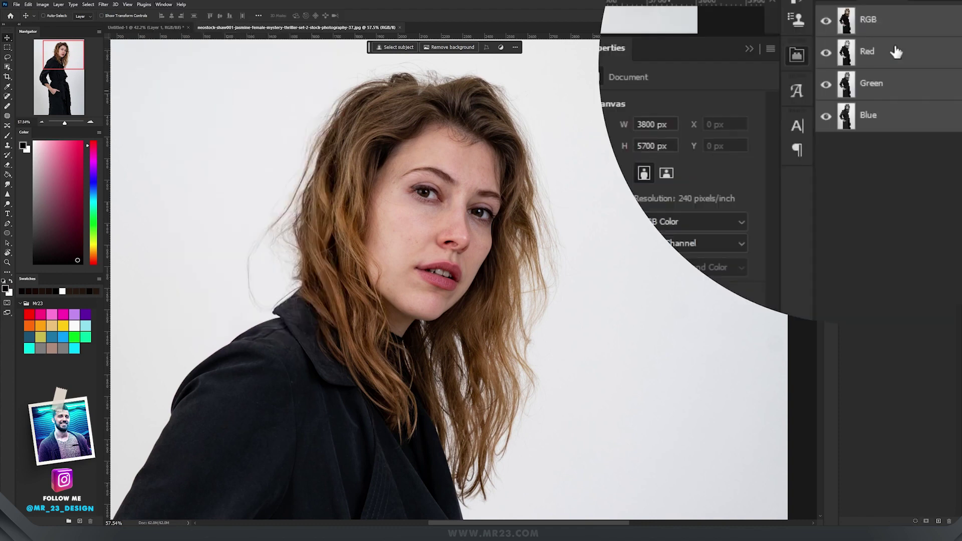
Compare the hair contrast in the Red, Green and Blue channels and leave only the Blue channel active
left_click(896, 52)
left_click(897, 82)
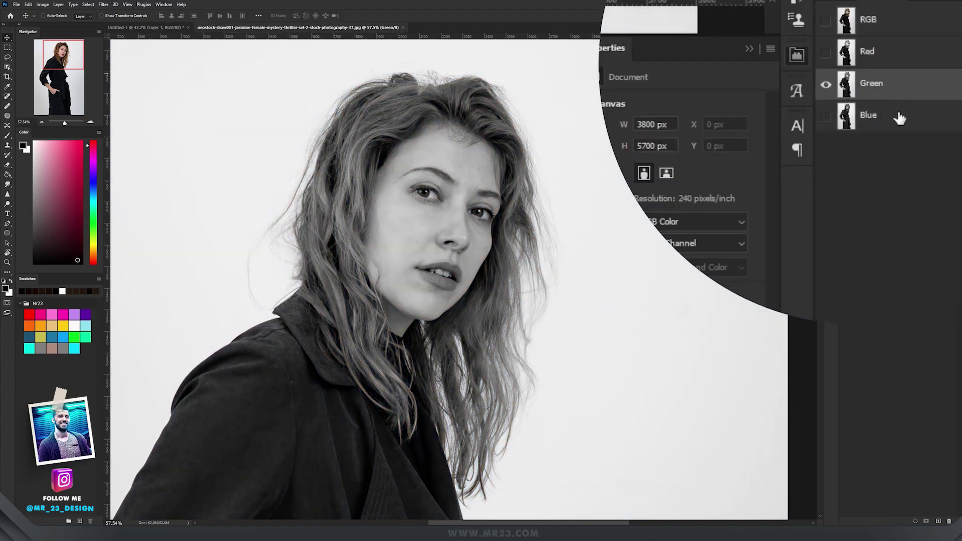
left_click(897, 117)
scroll(632, 157, "up", 2)
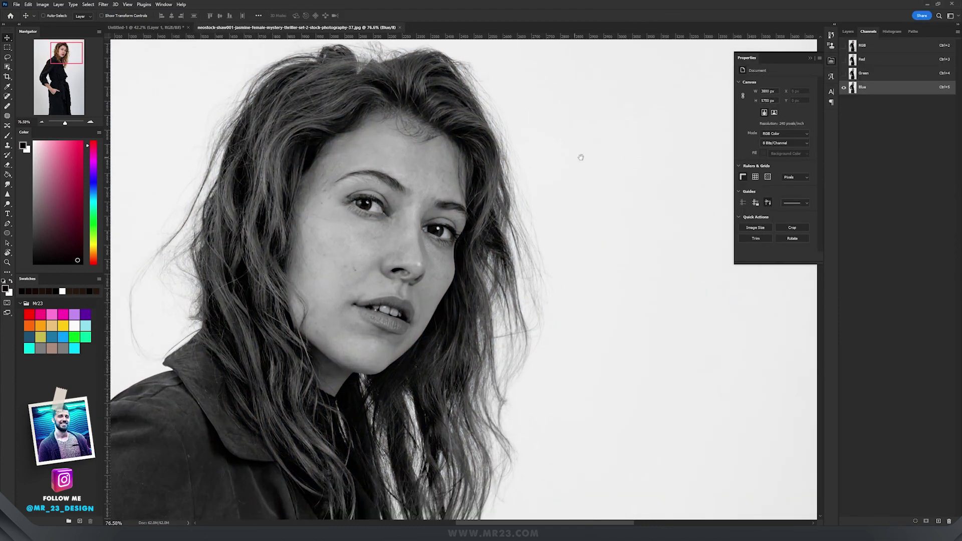
scroll(572, 154, "up", 2)
left_click(899, 75)
left_click(890, 62)
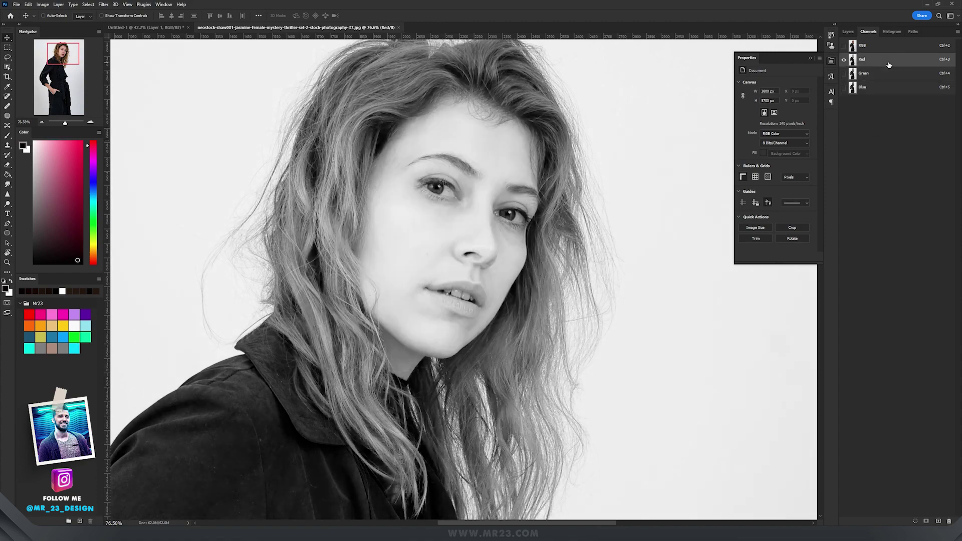
left_click(886, 77)
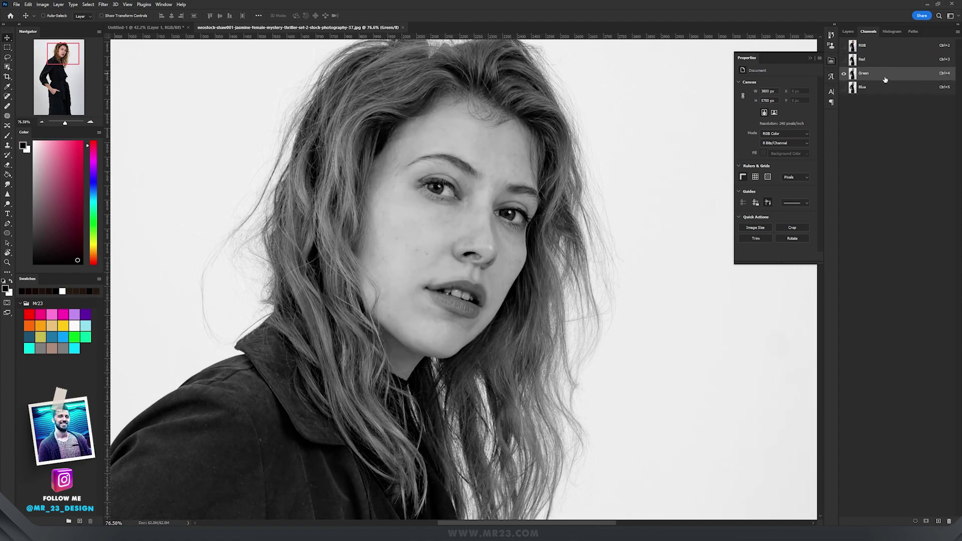
left_click(884, 89)
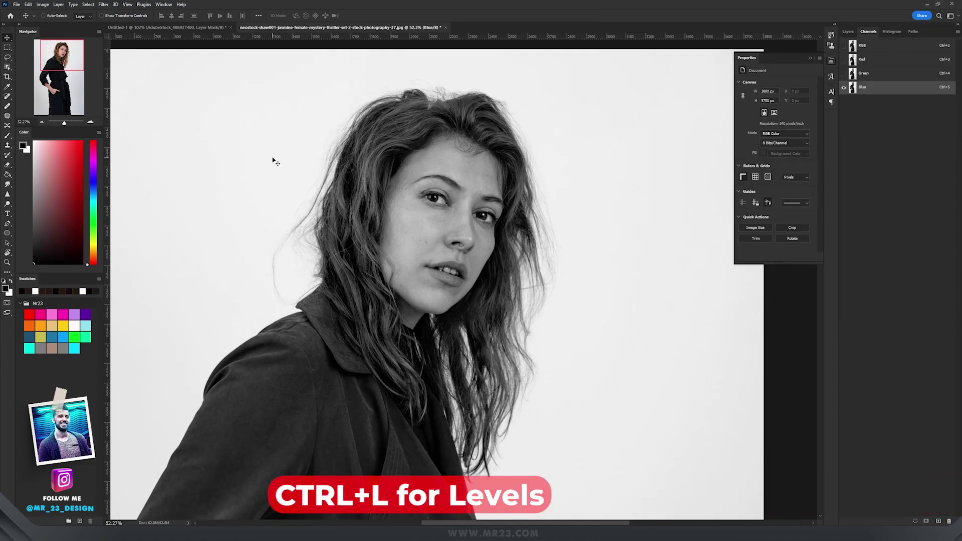
Start a Levels adjustment on the Blue channel with input levels of 39, 0.9 and 244
left_click(47, 6)
mouse_move(50, 25)
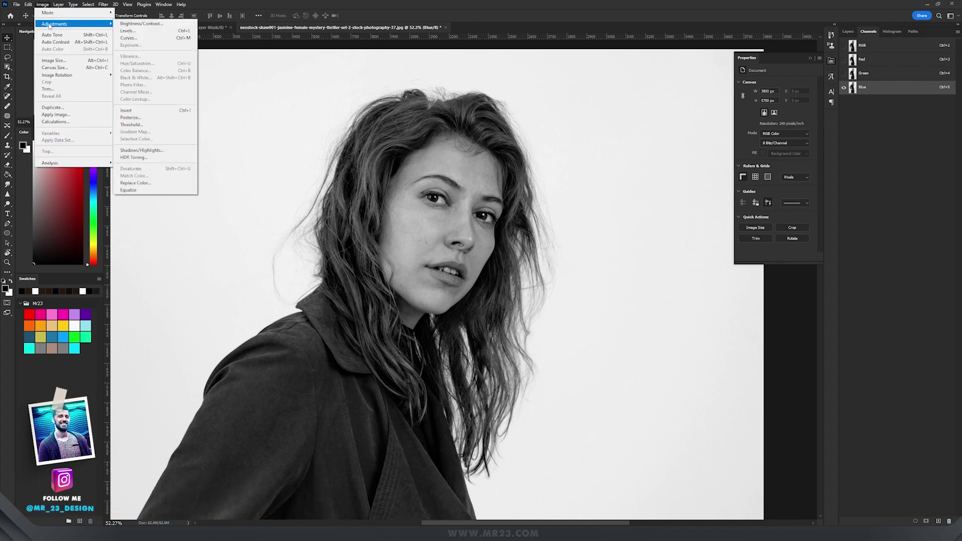
left_click(157, 64)
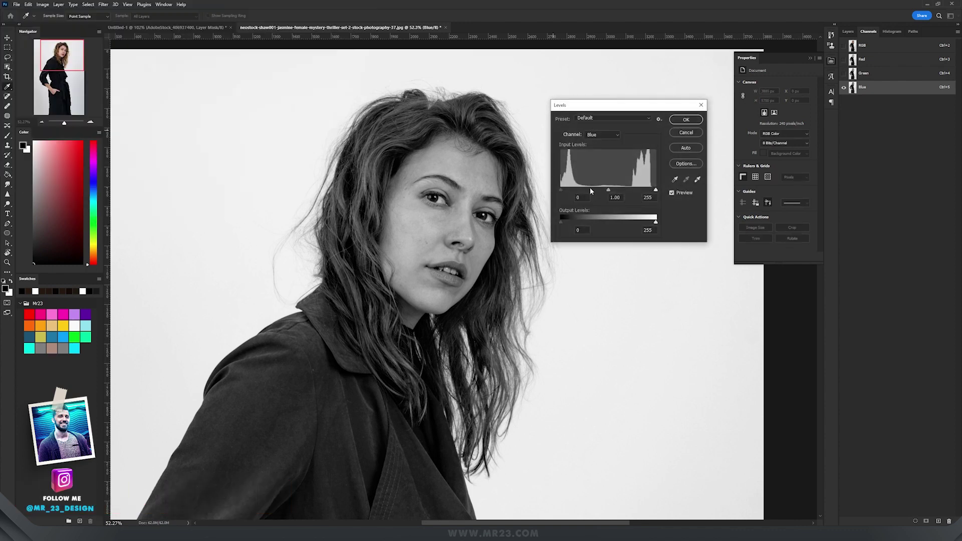
left_click_drag(562, 191, 575, 191)
mouse_move(655, 190)
left_mouse_down()
mouse_move(604, 190)
mouse_move(649, 192)
left_mouse_up()
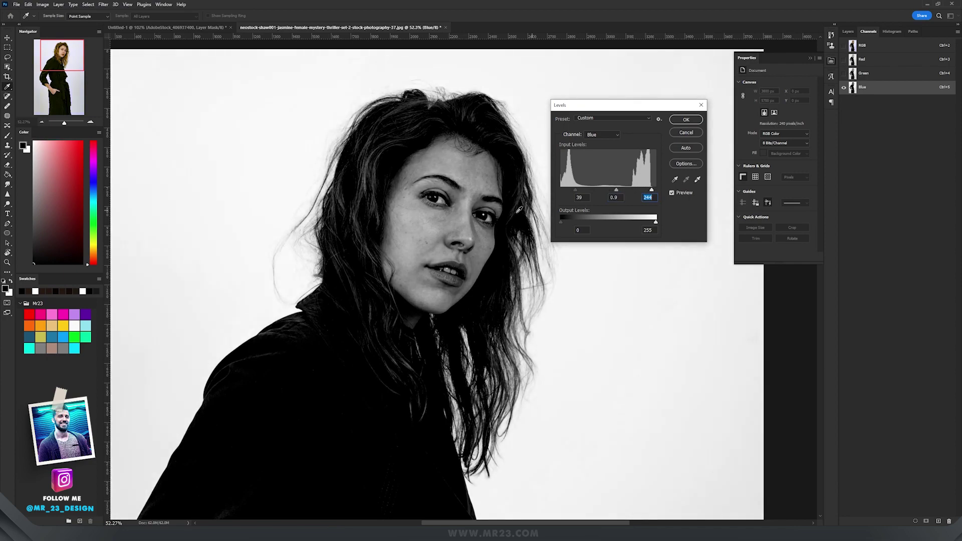
Fine-tune the Levels white input to 239, checking the fine strands at the hair's edge, and apply the adjustment
key("ctrl+plus")
key("ctrl+plus")
key("ctrl+plus")
left_click_drag(552, 350, 295, 342)
left_click_drag(651, 190, 633, 192)
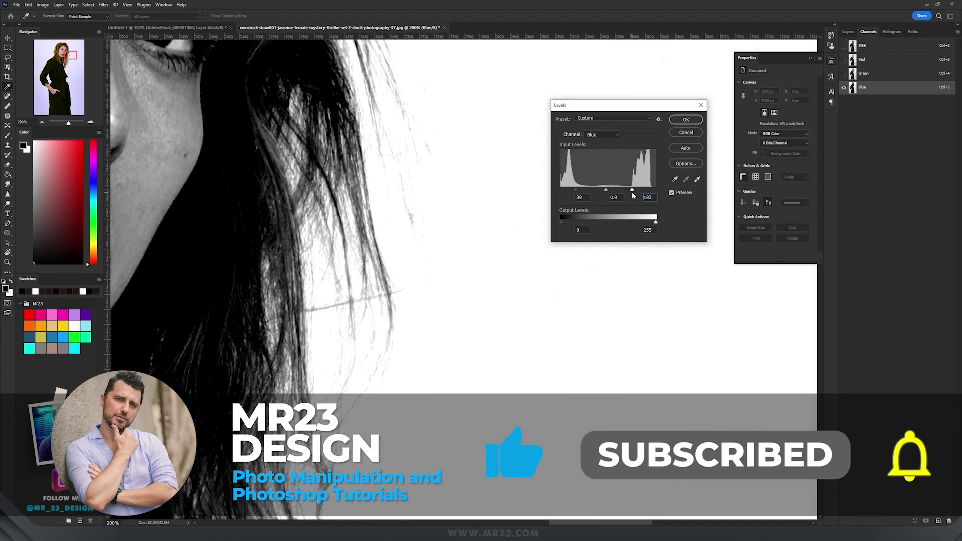
left_click_drag(632, 191, 650, 192)
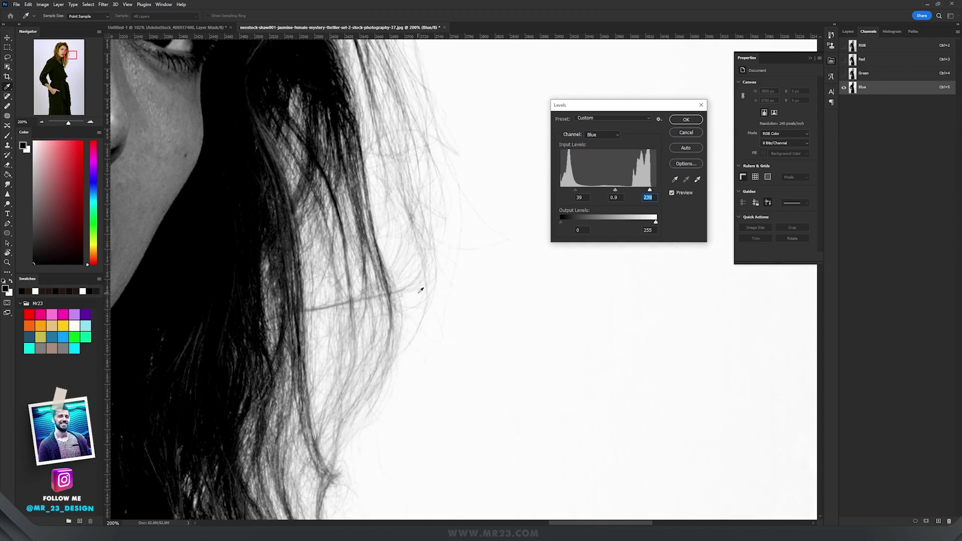
key("ctrl+minus")
key("ctrl+minus")
key("ctrl+minus")
left_click(685, 119)
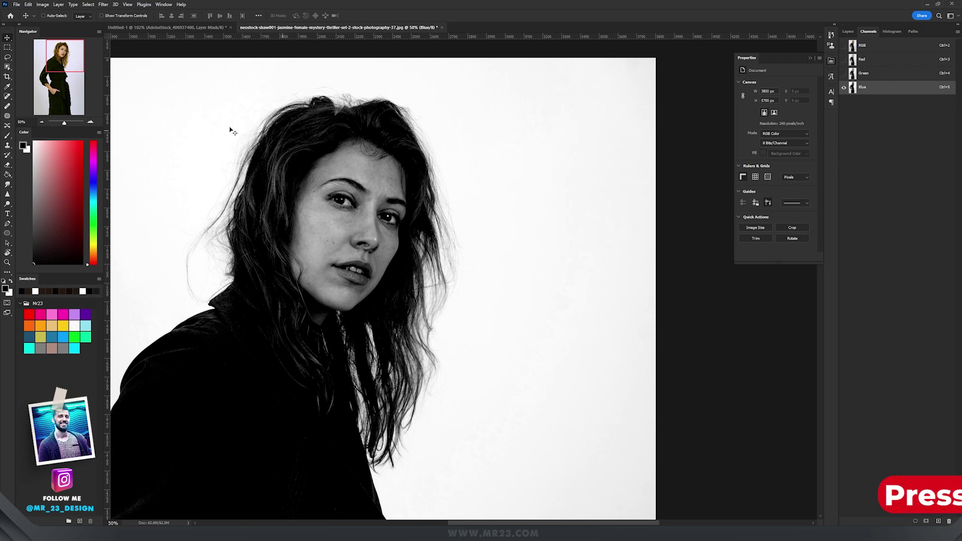
Choose the hard round brush from the MR23 Brushes set and adjust its size for masking the head
key("b")
right_click(249, 161)
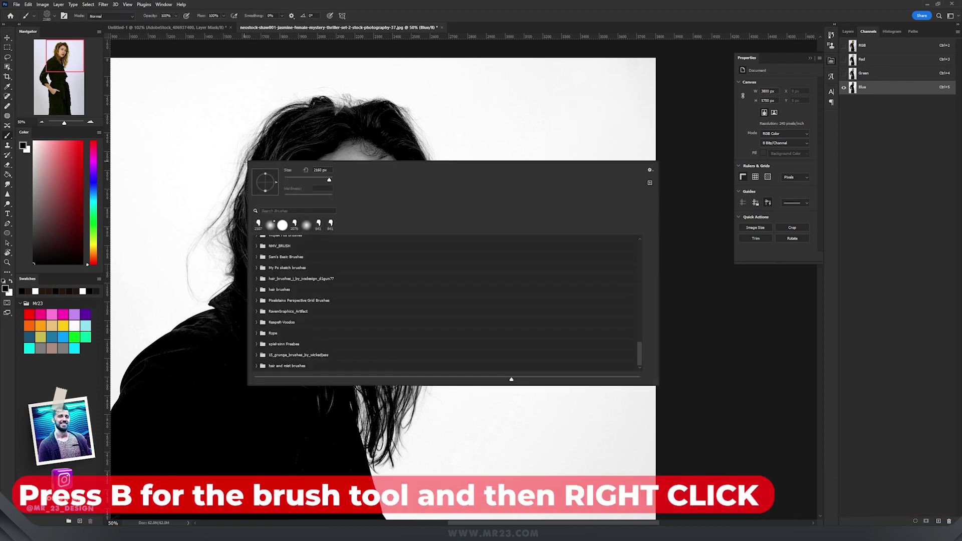
scroll(293, 261, "up", 15)
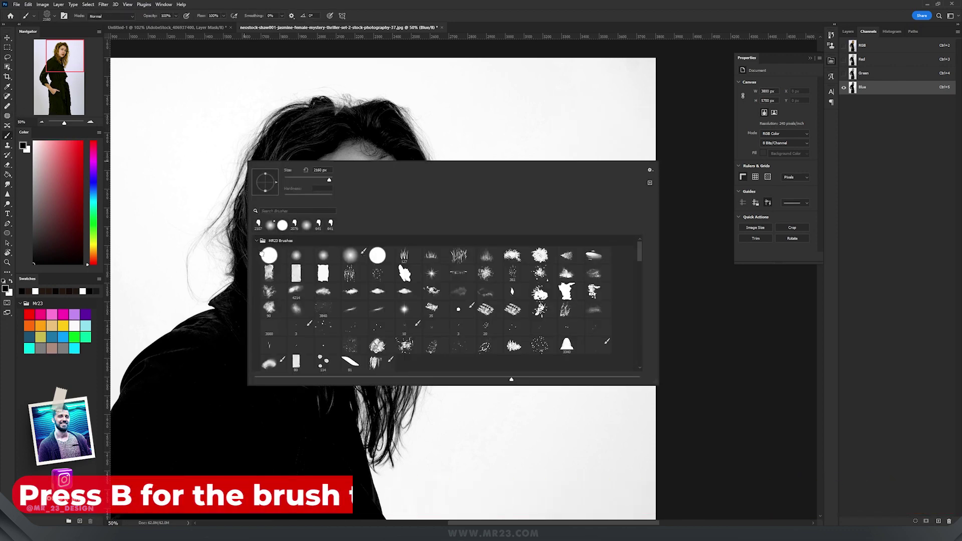
left_click(266, 255)
left_click(365, 4)
left_click_drag(384, 184, 248, 178)
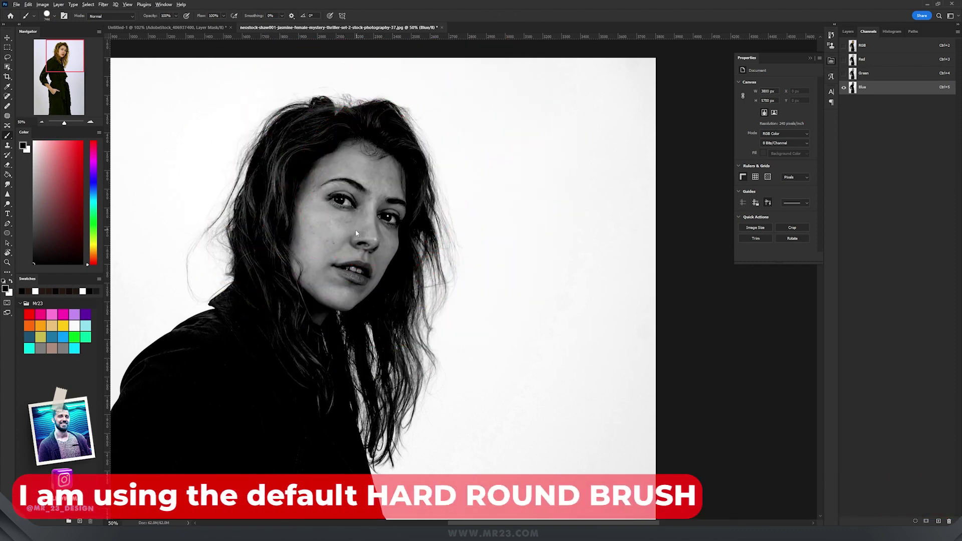
Paint the face and the interior of the hair solid black in the Blue channel, leaving the fine edge strands untouched
left_click_drag(358, 230, 343, 231)
mouse_move(342, 176)
left_mouse_down()
mouse_move(355, 176)
mouse_move(322, 172)
mouse_move(296, 230)
mouse_move(260, 230)
left_mouse_up()
mouse_move(319, 118)
left_mouse_down()
mouse_move(275, 317)
mouse_move(377, 273)
mouse_move(271, 209)
mouse_move(250, 275)
left_mouse_up()
scroll(329, 163, "up", 13)
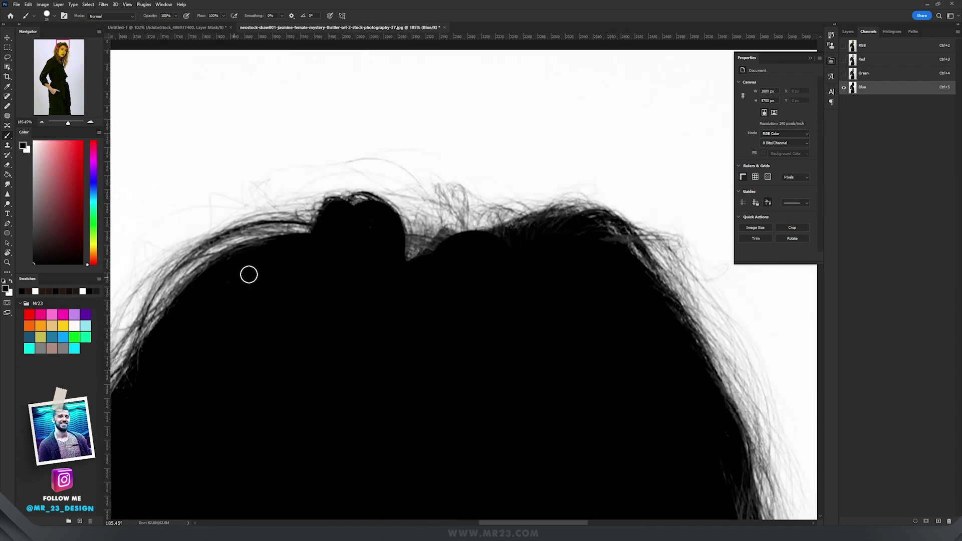
scroll(383, 191, "down", 12)
scroll(419, 328, "up", 3)
scroll(419, 327, "down", 4)
left_click_drag(387, 353, 413, 206)
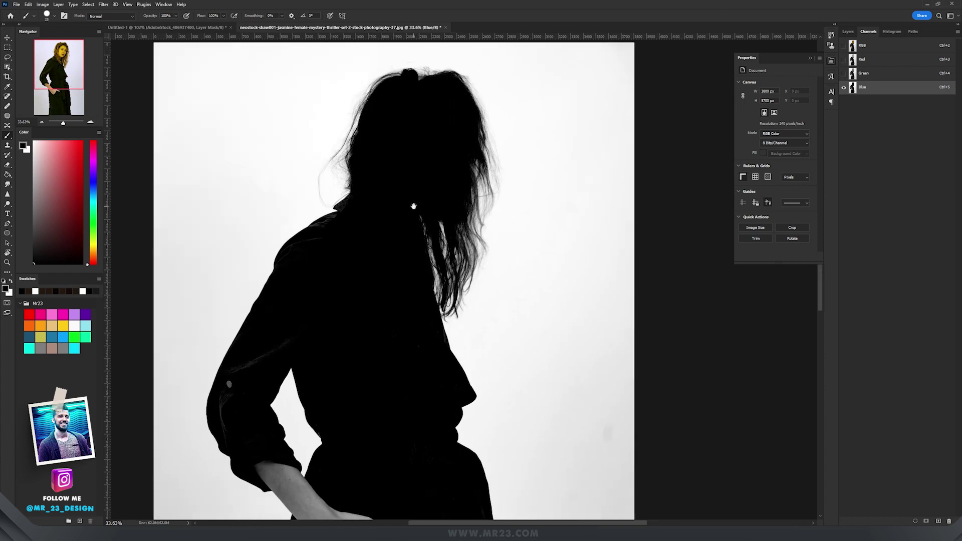
Paint the clothing, shoulders and arms white in the Blue channel so only the head and hair remain black
left_click_drag(368, 324, 392, 309)
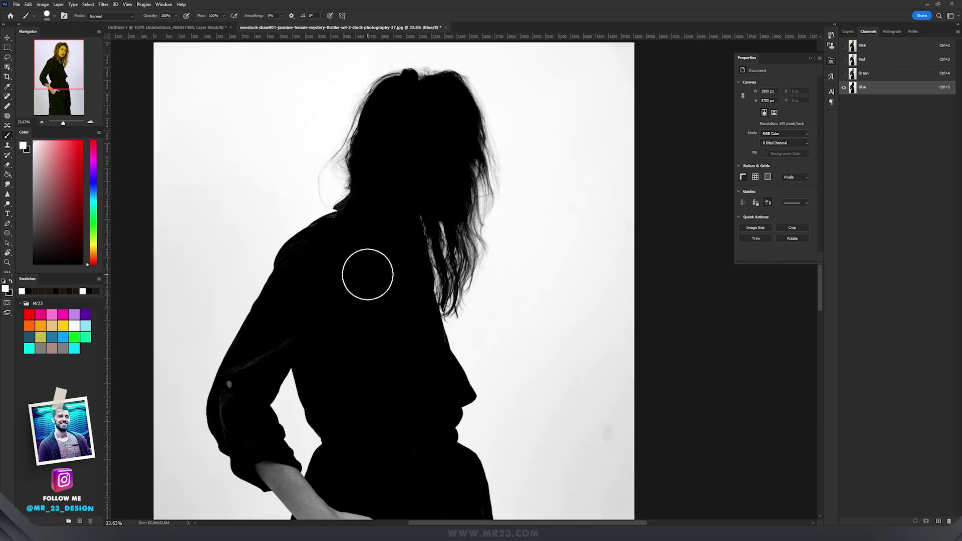
mouse_move(374, 254)
left_mouse_down()
mouse_move(320, 237)
mouse_move(376, 242)
mouse_move(356, 289)
mouse_move(265, 293)
mouse_move(209, 309)
mouse_move(193, 422)
mouse_move(233, 394)
mouse_move(255, 408)
mouse_move(277, 378)
left_mouse_up()
scroll(277, 377, "down", 3)
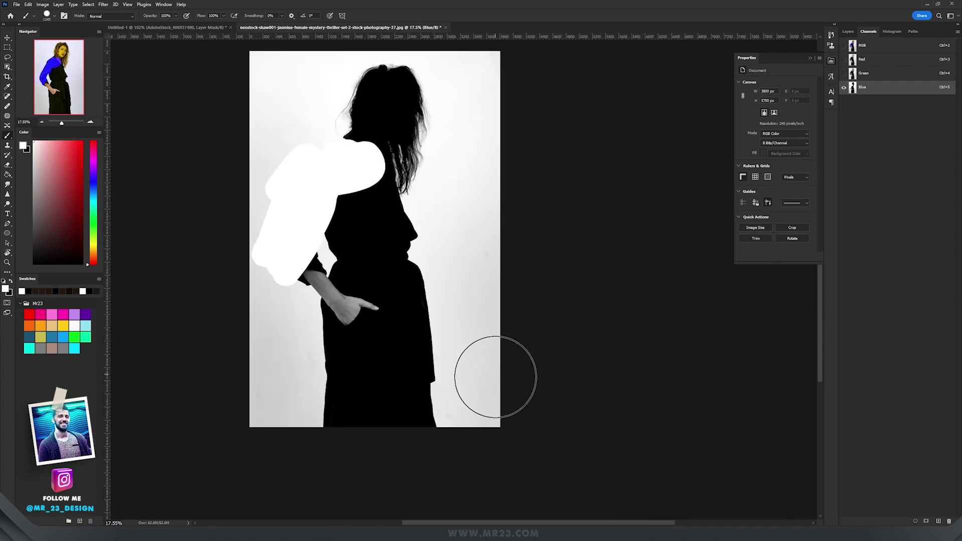
mouse_move(495, 377)
left_mouse_down()
mouse_move(190, 406)
mouse_move(388, 331)
mouse_move(375, 291)
mouse_move(327, 236)
mouse_move(341, 217)
mouse_move(404, 249)
left_mouse_up()
left_click_drag(404, 249, 264, 351)
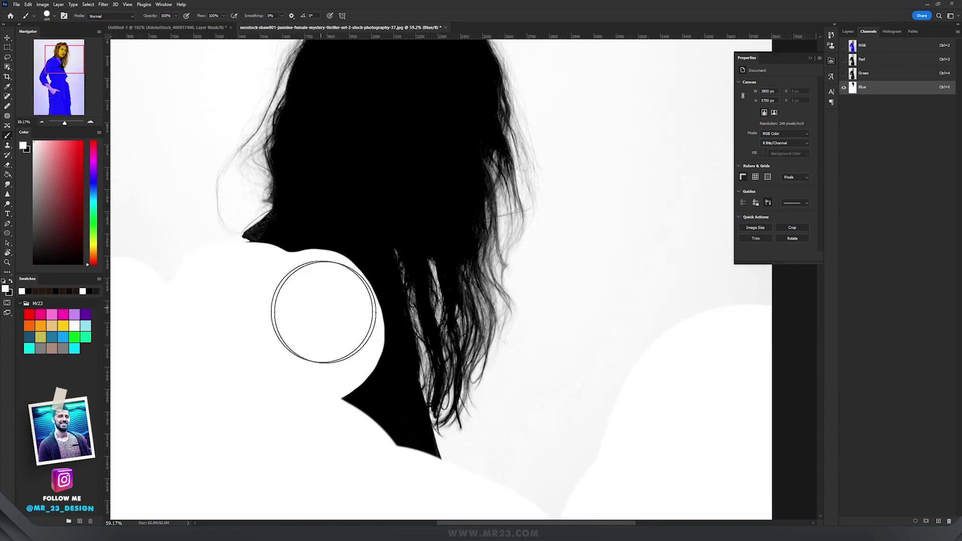
left_click_drag(322, 311, 385, 376)
scroll(345, 359, "down", 4)
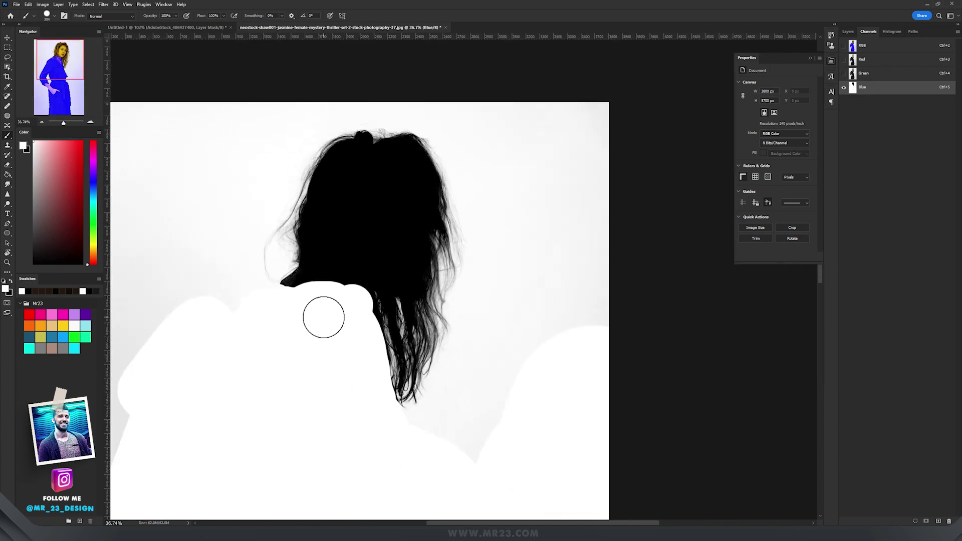
scroll(446, 266, "up", 1)
scroll(544, 337, "up", 4)
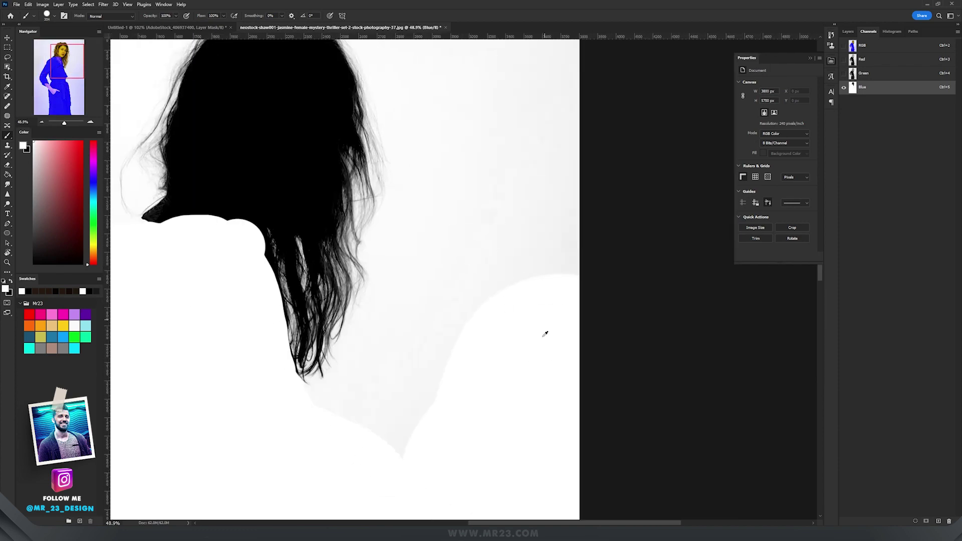
Paint white over the light grey background beside and below the hair on the image's right side
left_click_drag(512, 327, 446, 247)
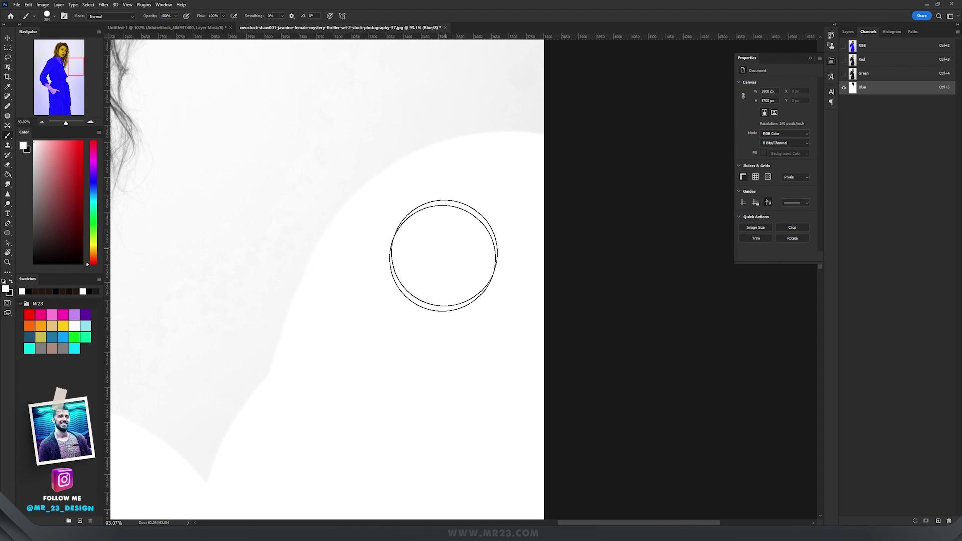
scroll(440, 278, "up", 3)
scroll(438, 281, "down", 2)
scroll(441, 278, "down", 3)
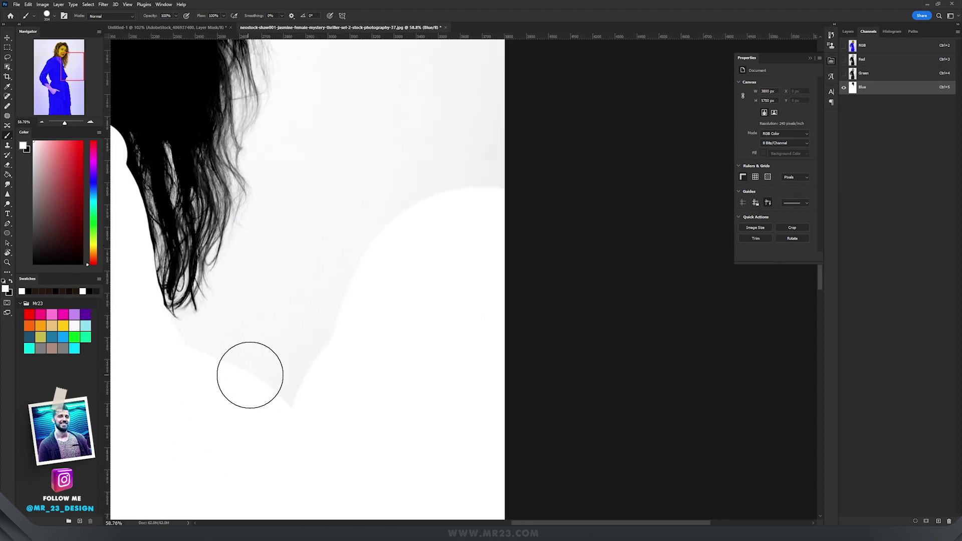
left_click_drag(243, 331, 501, 71)
mouse_move(468, 257)
left_mouse_down()
mouse_move(492, 143)
mouse_move(497, 316)
left_mouse_up()
left_click_drag(466, 128, 475, 258)
left_click_drag(523, 88, 492, 55)
mouse_move(509, 187)
left_mouse_down()
mouse_move(571, 347)
mouse_move(453, 176)
mouse_move(487, 381)
left_mouse_up()
Paint white over the remaining grey background on the image's left side and above the head, keeping clear of the hair
left_click_drag(399, 215, 691, 172)
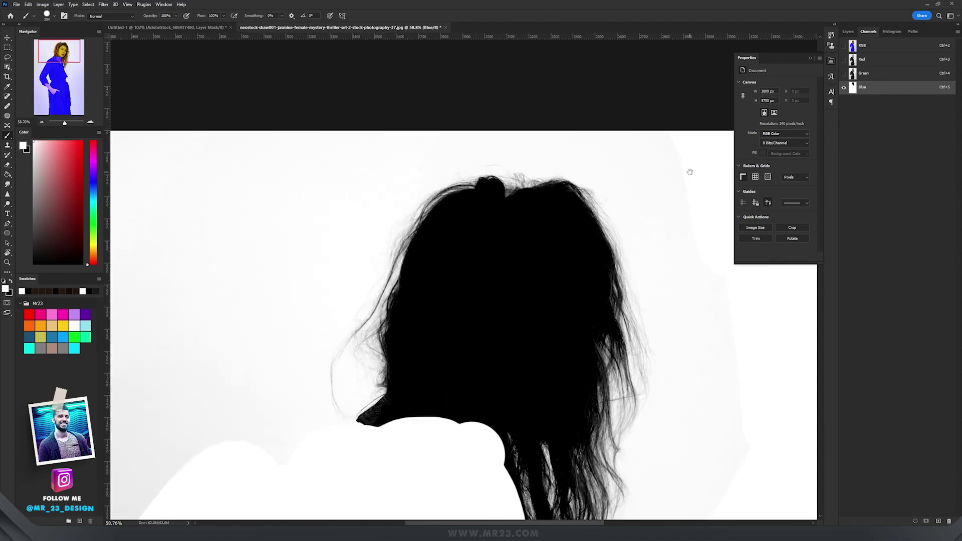
left_click_drag(152, 298, 191, 408)
scroll(241, 150, "down", 5)
left_click_drag(240, 151, 412, 96)
mouse_move(321, 100)
left_mouse_down()
mouse_move(309, 254)
mouse_move(367, 302)
mouse_move(404, 299)
left_mouse_up()
scroll(522, 229, "up", 2)
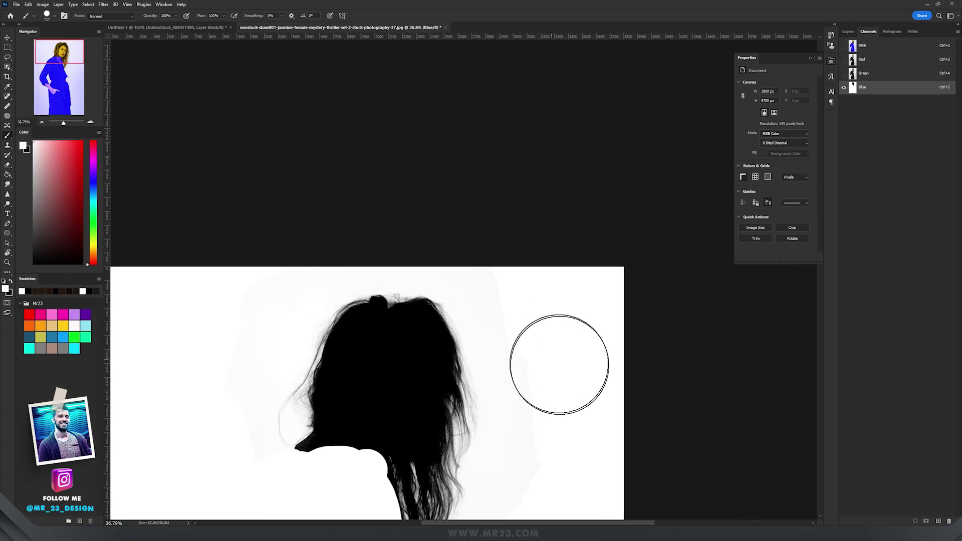
scroll(493, 377, "up", 5)
scroll(499, 316, "down", 4)
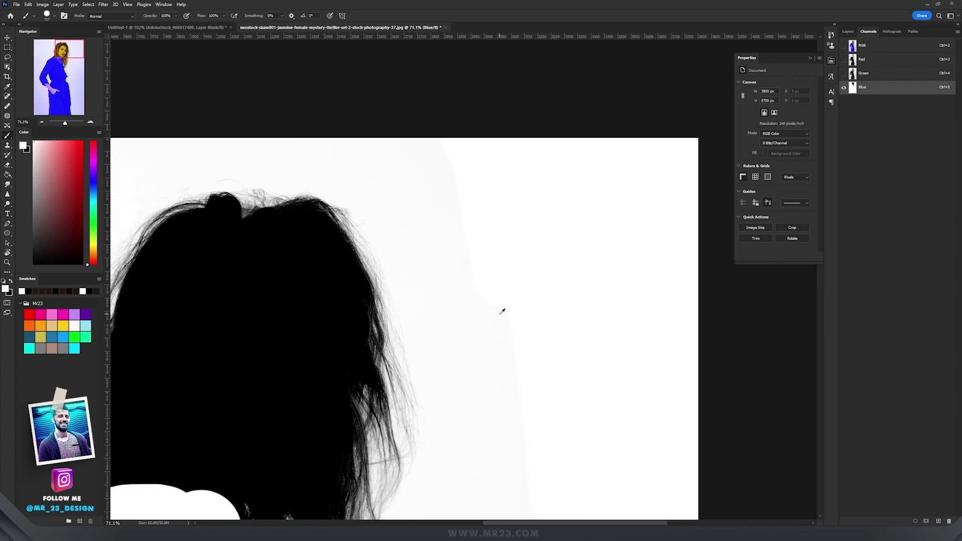
Activate the Dodge tool and set its range to Highlights for cleaning the faint grey around the hair
key("v")
scroll(512, 283, "up", 2)
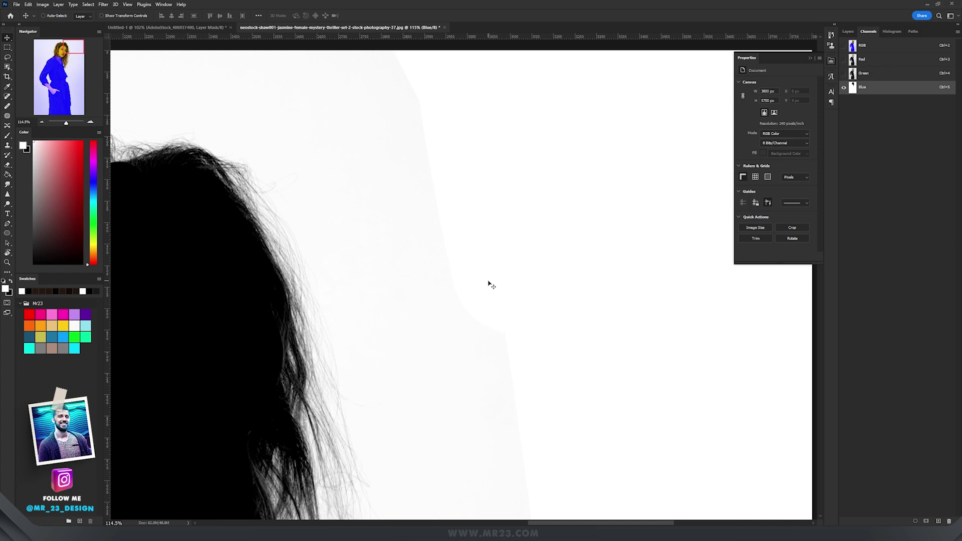
scroll(486, 281, "up", 2)
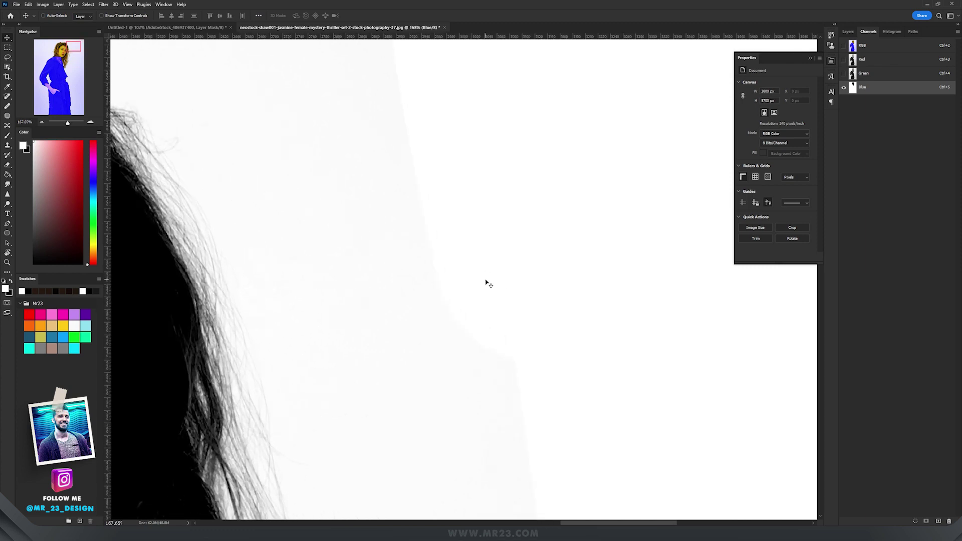
scroll(486, 283, "down", 4)
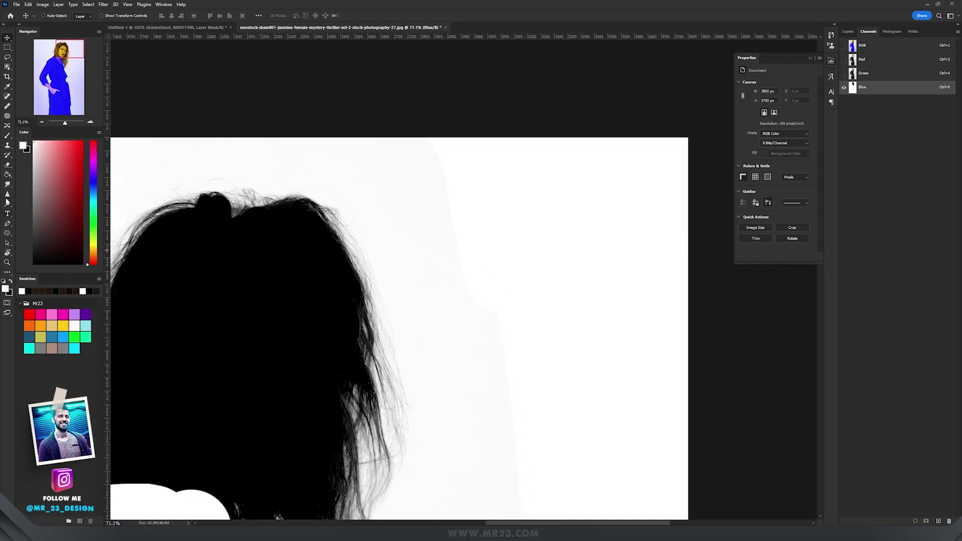
right_click(7, 203)
left_click(35, 202)
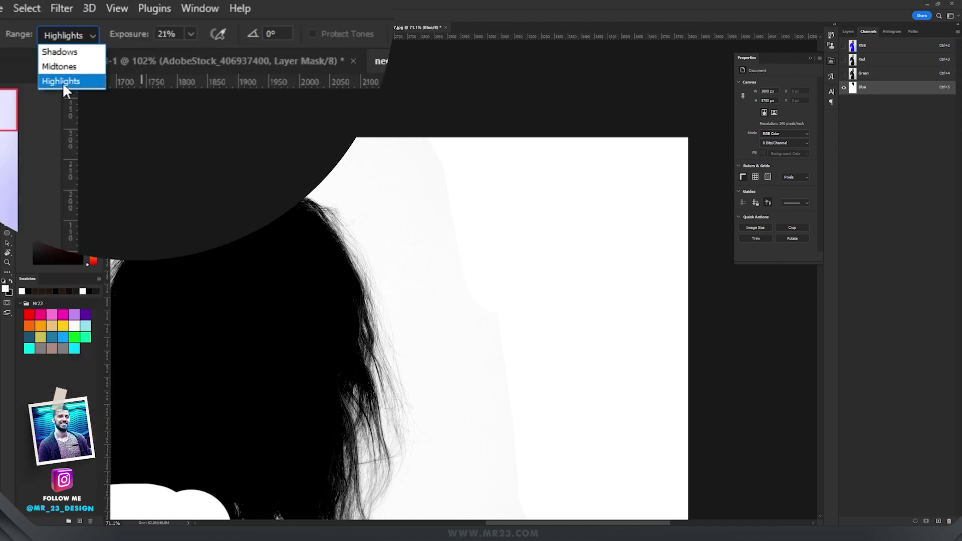
left_click(64, 82)
Dodge the leftover grey background along the hair's right side to pure white
mouse_move(468, 240)
left_mouse_down()
mouse_move(448, 209)
mouse_move(445, 169)
mouse_move(520, 409)
mouse_move(495, 322)
mouse_move(519, 300)
mouse_move(432, 137)
left_mouse_up()
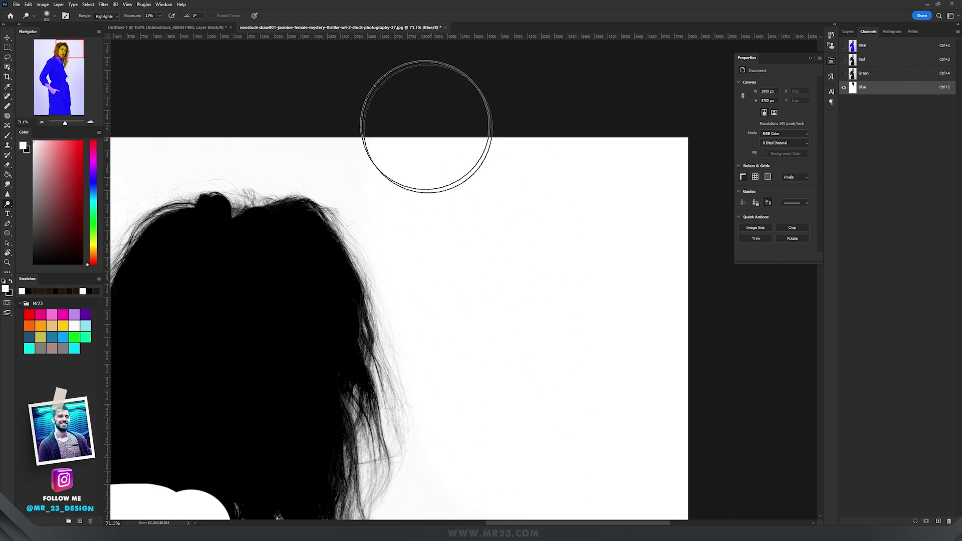
left_click_drag(504, 365, 555, 177)
mouse_move(604, 264)
left_mouse_down()
mouse_move(603, 485)
mouse_move(562, 358)
mouse_move(500, 486)
mouse_move(459, 512)
mouse_move(482, 501)
mouse_move(522, 389)
left_mouse_up()
Dodge the faint grey background along the upper left edge of the hair, working around the loose strands
left_click_drag(219, 284, 499, 444)
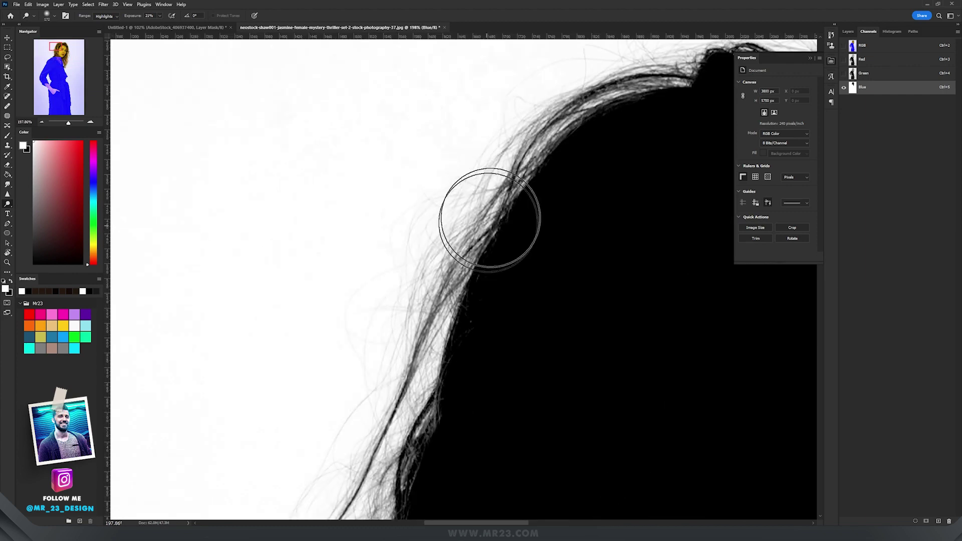
mouse_move(529, 166)
left_mouse_down()
mouse_move(248, 306)
mouse_move(194, 310)
left_mouse_up()
left_click_drag(512, 326, 275, 133)
left_click_drag(558, 481, 468, 131)
left_click_drag(283, 135, 593, 128)
left_click_drag(296, 262, 595, 248)
mouse_move(407, 287)
left_mouse_down()
mouse_move(434, 314)
mouse_move(414, 502)
left_mouse_up()
left_click_drag(427, 162, 363, 269)
scroll(341, 134, "up", 2)
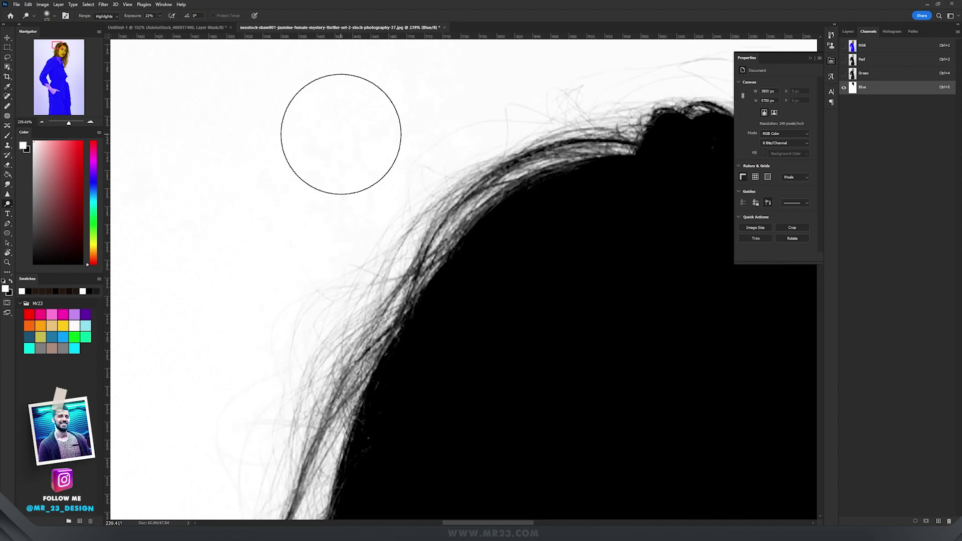
Set the Dodge exposure to 10% and gently brighten the background between the fine strands on the hair's left side
left_click_drag(160, 16, 156, 24)
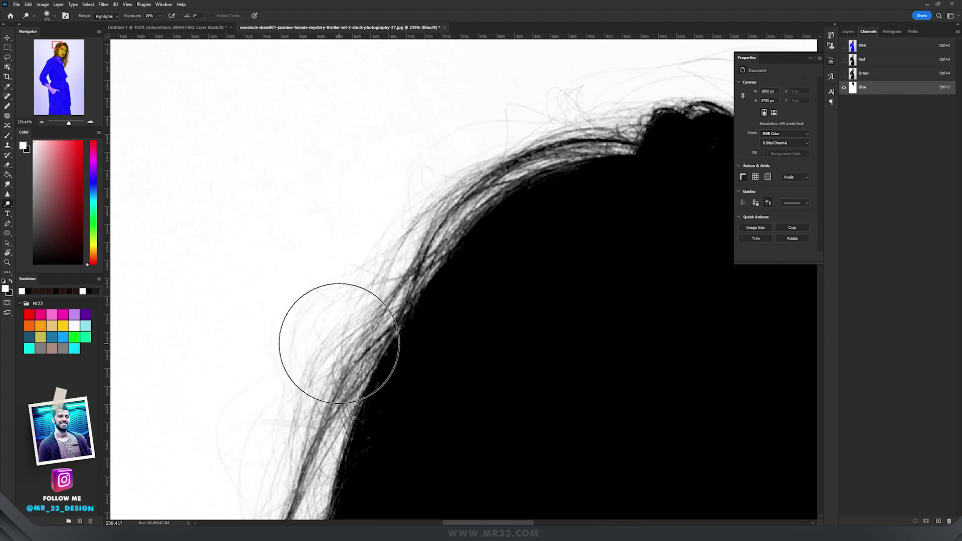
left_click_drag(355, 418, 406, 165)
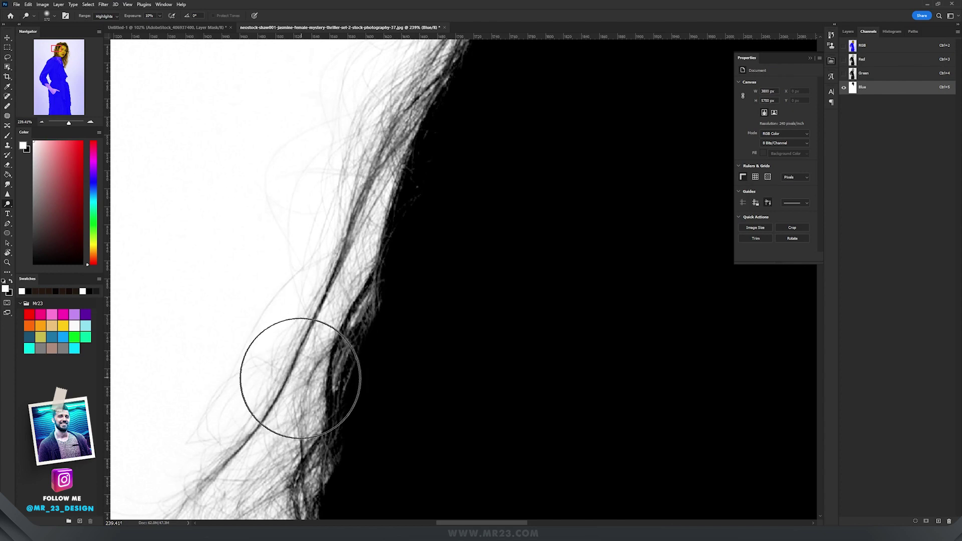
left_click_drag(289, 253, 322, 156)
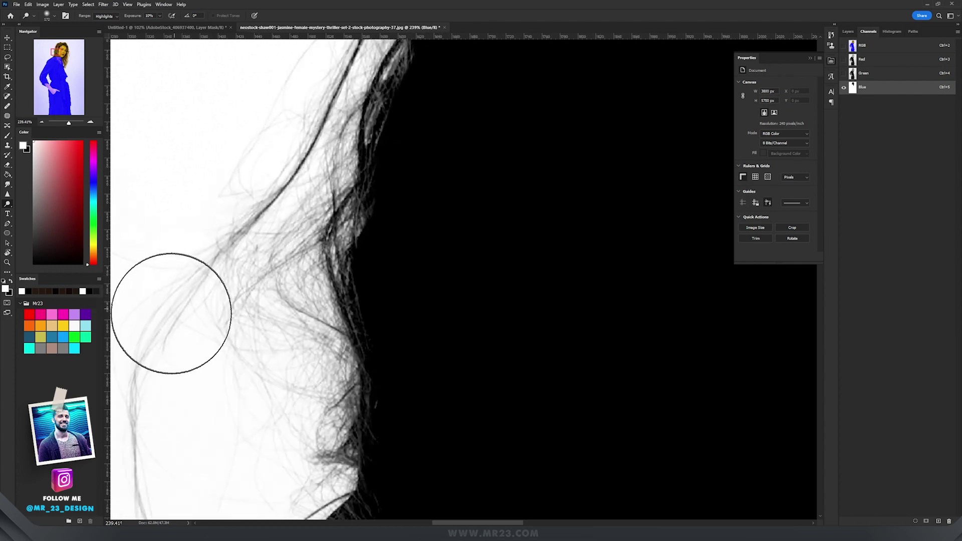
scroll(322, 353, "down", 6)
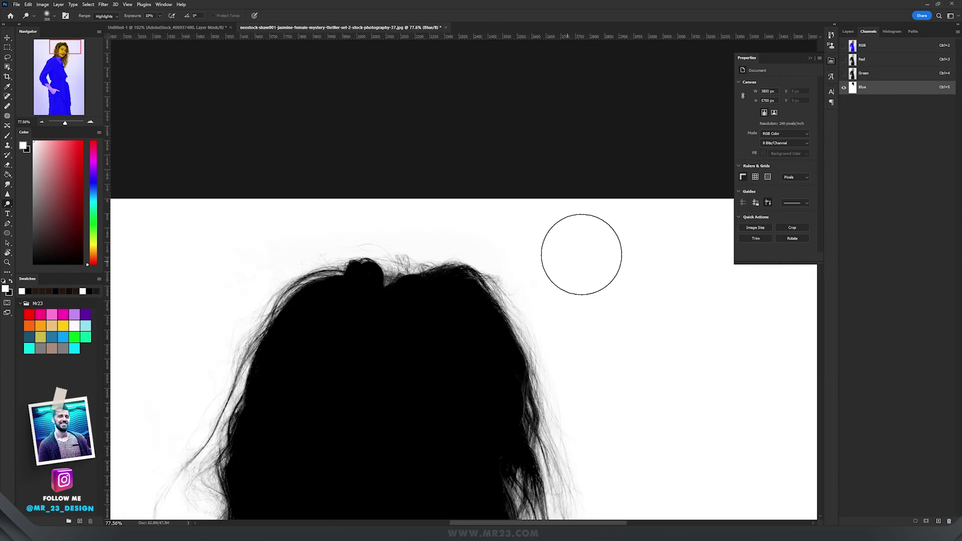
scroll(490, 419, "down", 6)
scroll(490, 419, "down", 3)
Crop the image tightly around the black hair silhouette with the Crop tool
key("v")
key("c")
scroll(411, 201, "down", 1)
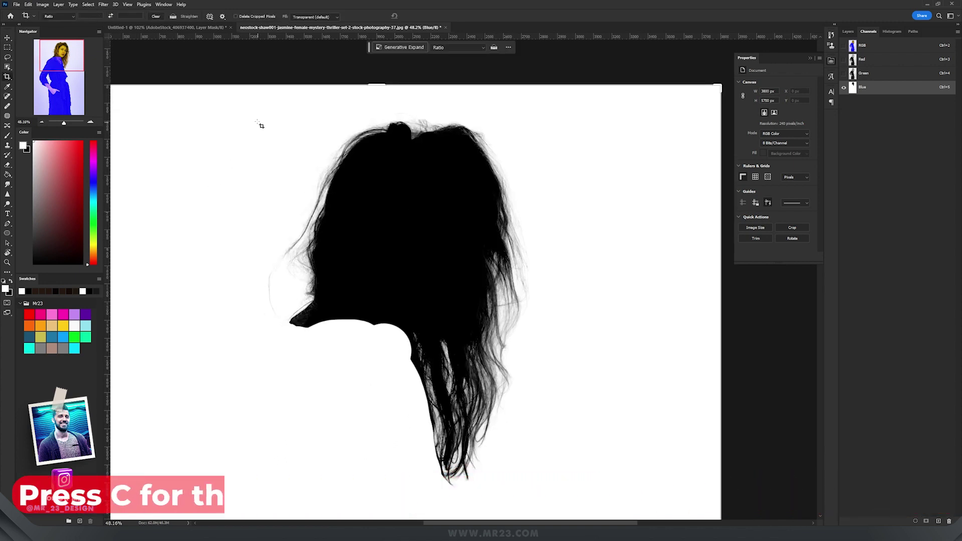
left_click_drag(239, 105, 589, 498)
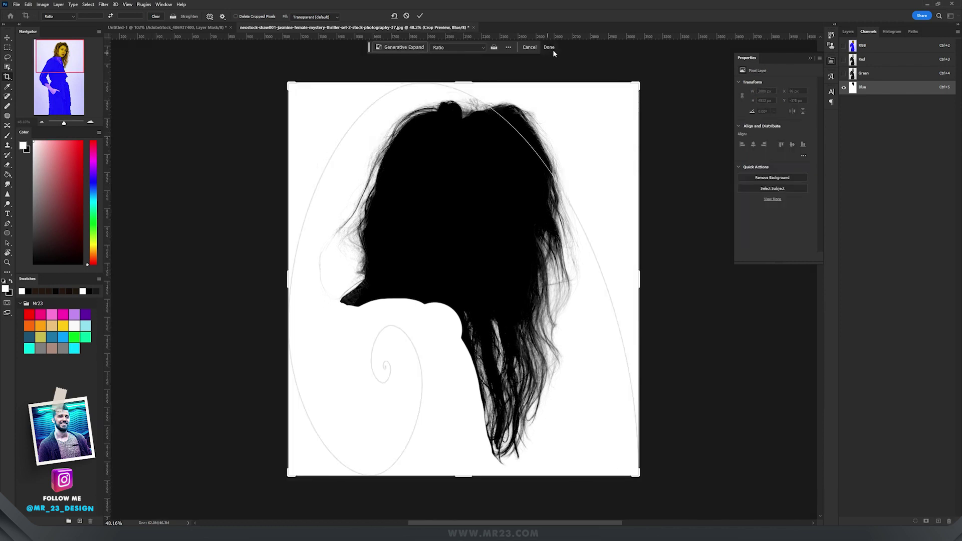
key("Return")
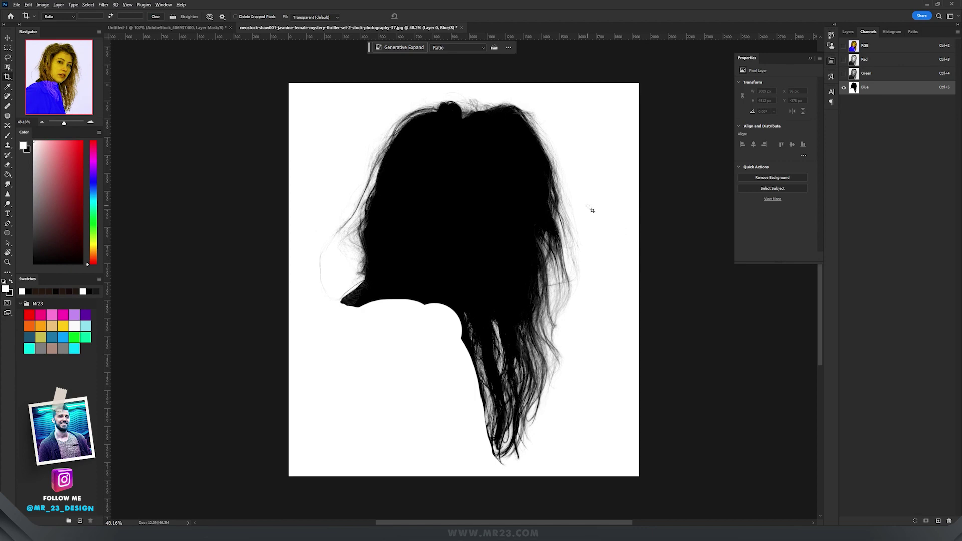
Define the cropped black hair silhouette as a new brush preset
scroll(592, 211, "up", 2)
scroll(581, 211, "down", 1)
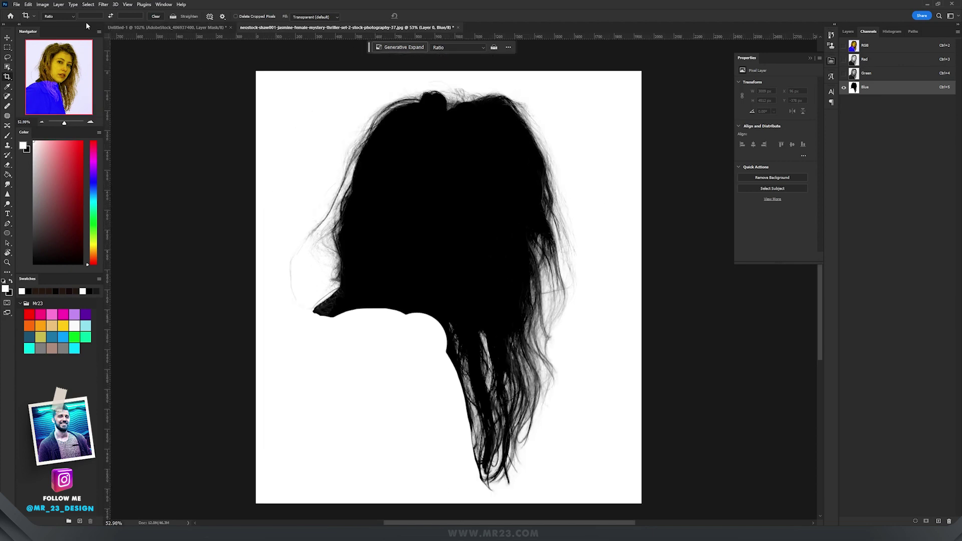
left_click(31, 5)
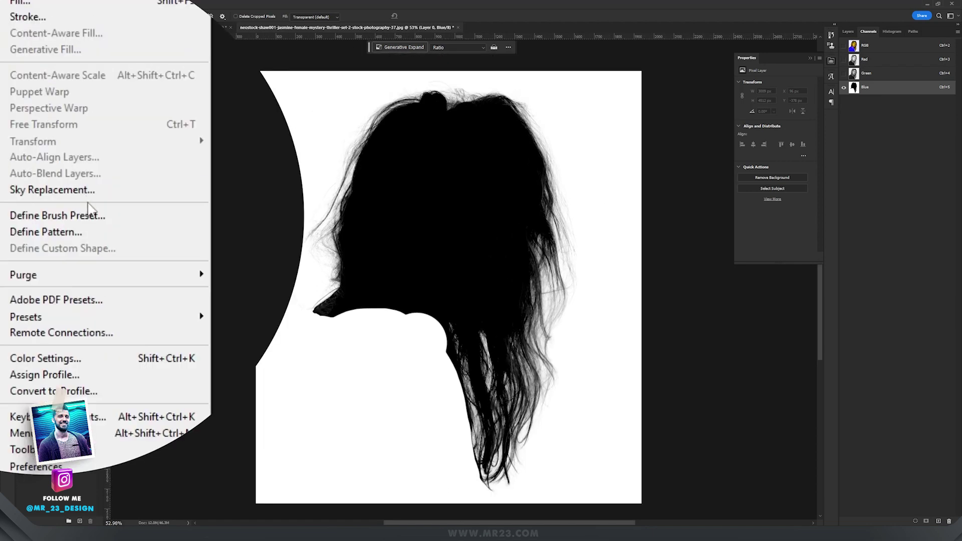
left_click(87, 214)
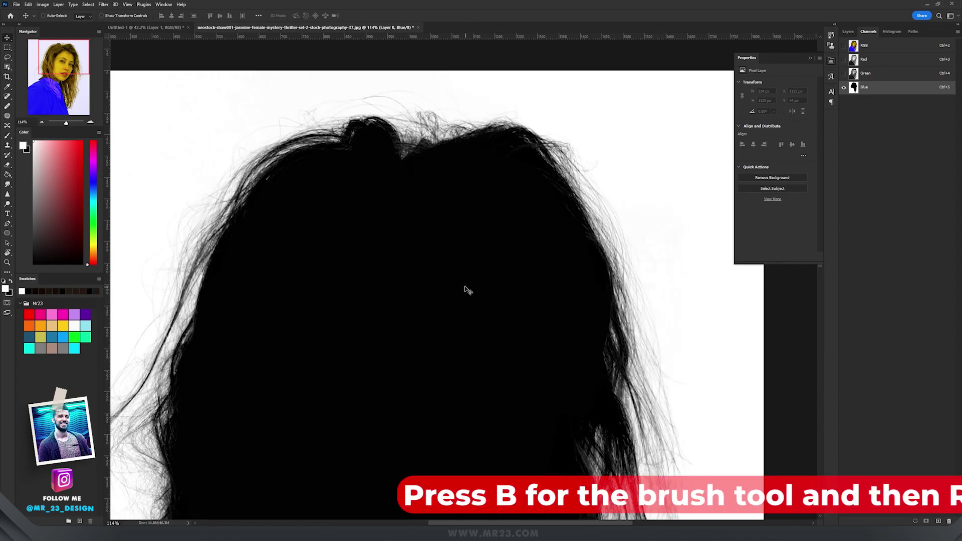
Activate the Brush tool and choose the newly defined hair brush at the end of the brush list
key("b")
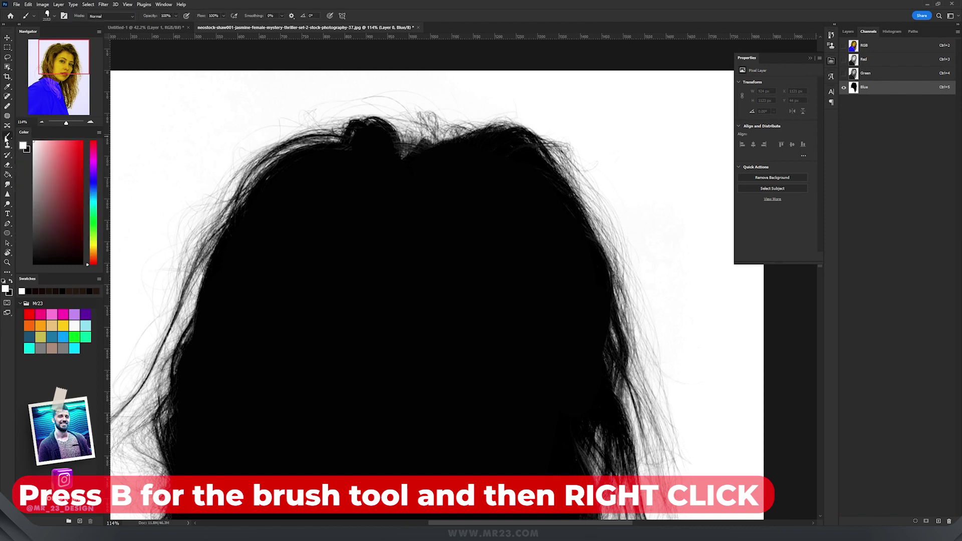
right_click(370, 211)
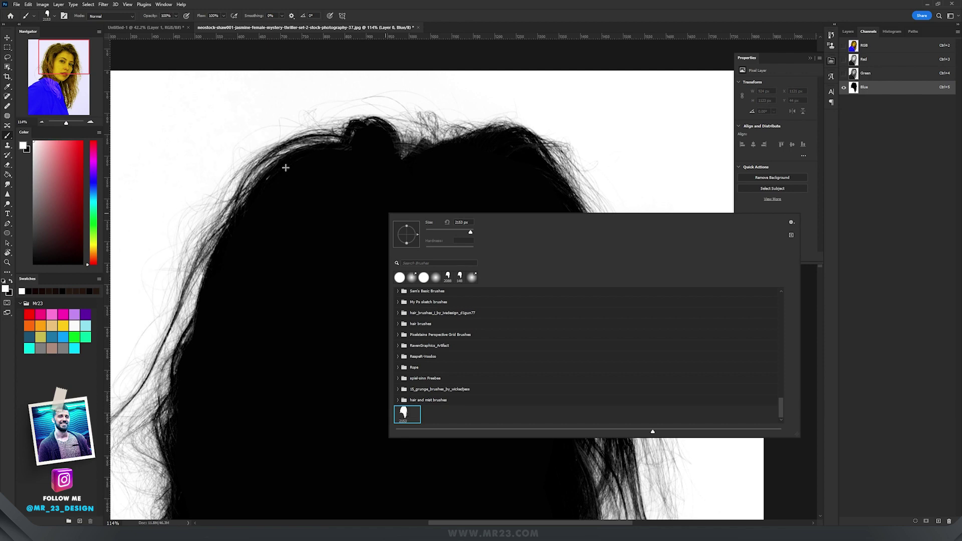
left_click(457, 9)
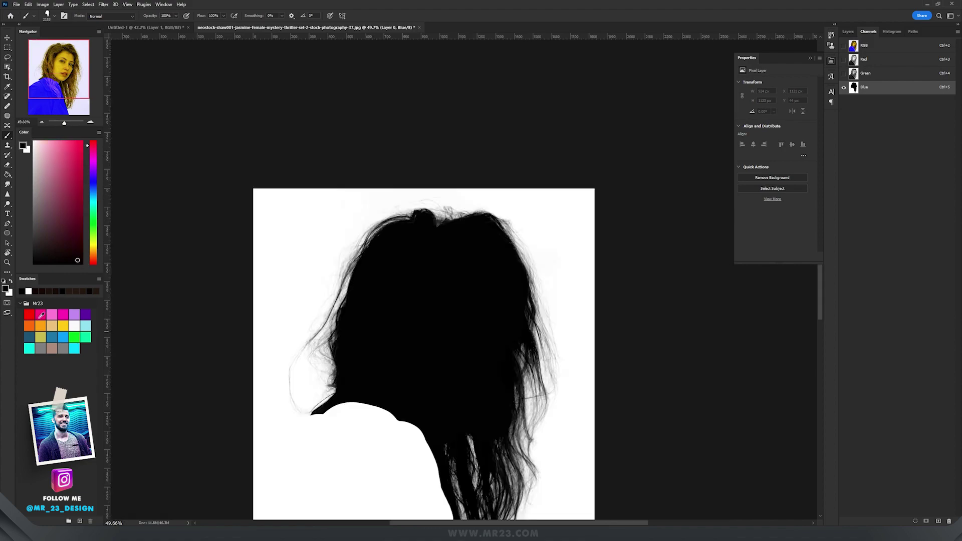
Test the new hair brush by stamping it in black several times over the white shoulder area and the silhouette
left_click_drag(347, 368, 341, 240)
left_click(255, 462)
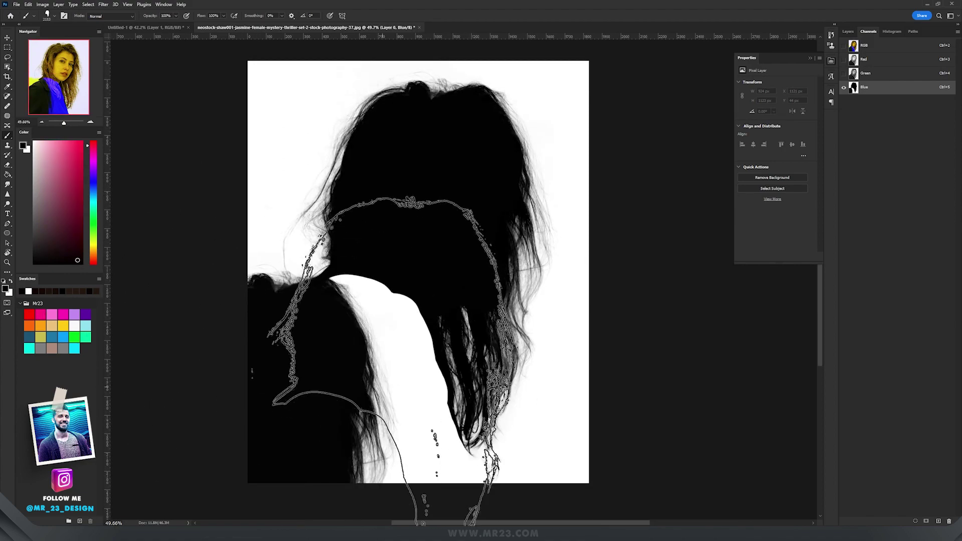
left_click(383, 387)
left_click(416, 221)
left_click(456, 252)
left_click(268, 276)
mouse_move(286, 296)
left_mouse_down()
mouse_move(321, 251)
mouse_move(215, 236)
mouse_move(354, 250)
left_mouse_up()
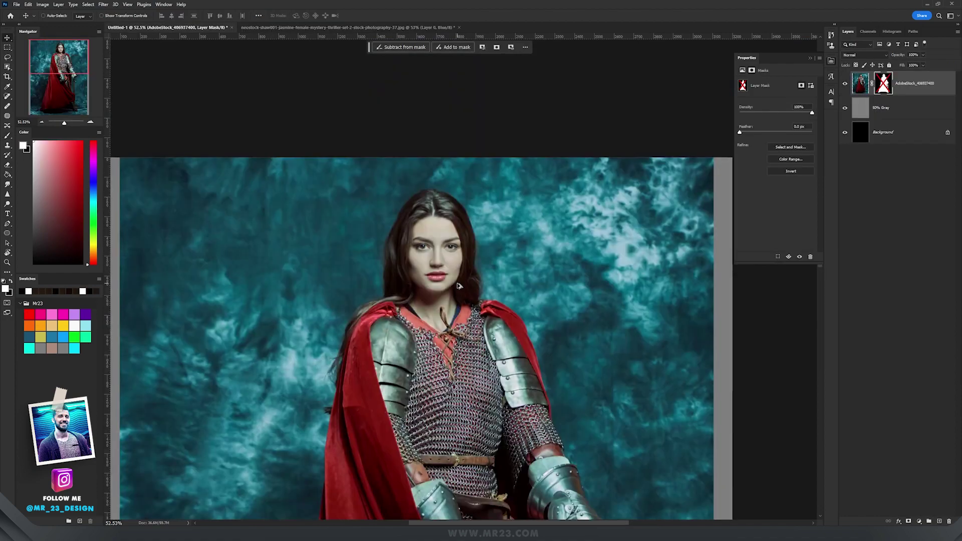
Examine the armoured woman's hair outline against the original teal backdrop and as a masked cutout on gray
scroll(459, 285, "down", 2)
left_click_drag(503, 336, 489, 244)
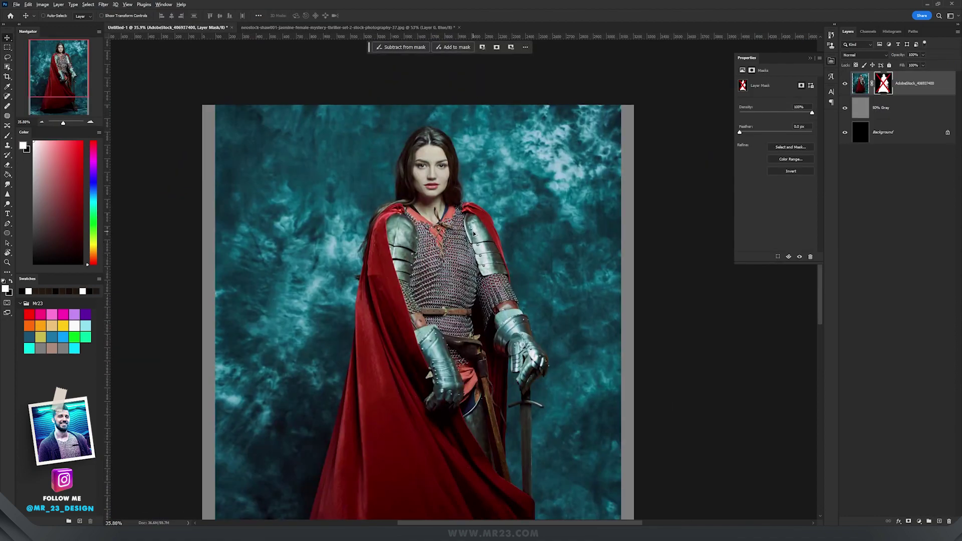
scroll(475, 233, "up", 5)
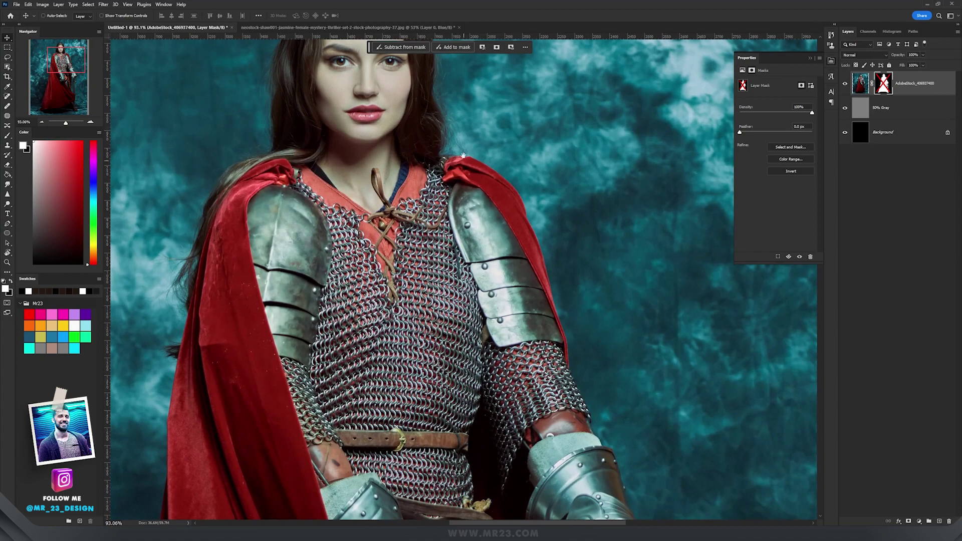
scroll(465, 164, "down", 2)
scroll(496, 296, "down", 1)
scroll(496, 296, "up", 4)
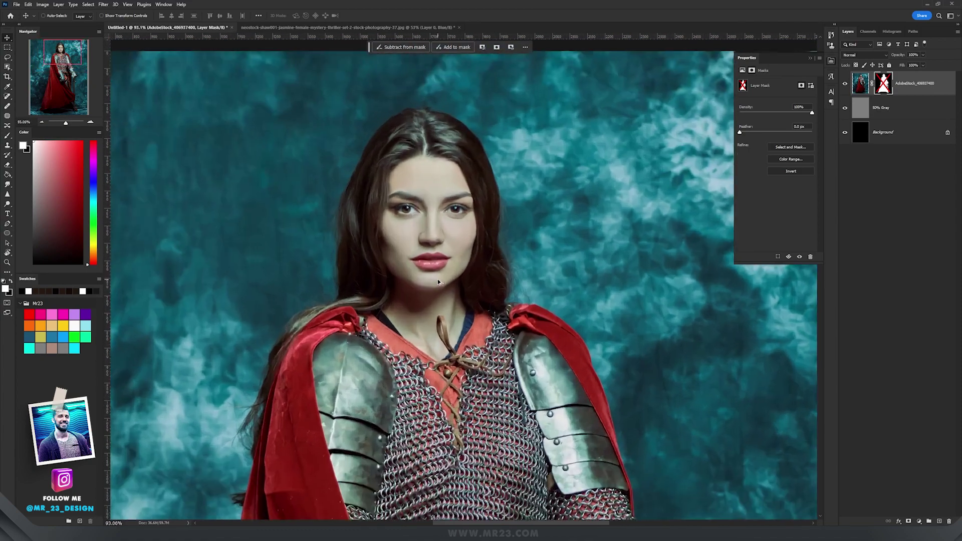
scroll(517, 221, "down", 3)
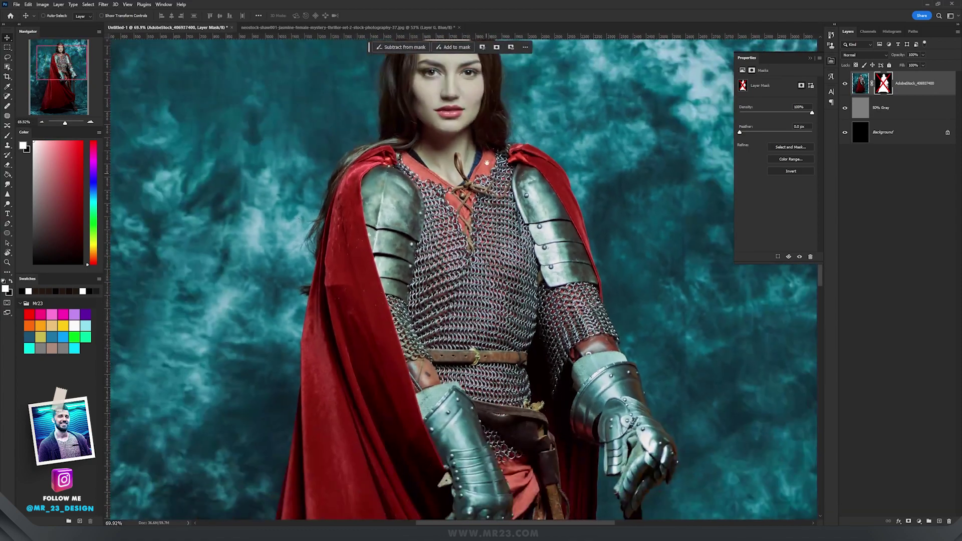
scroll(489, 177, "up", 3)
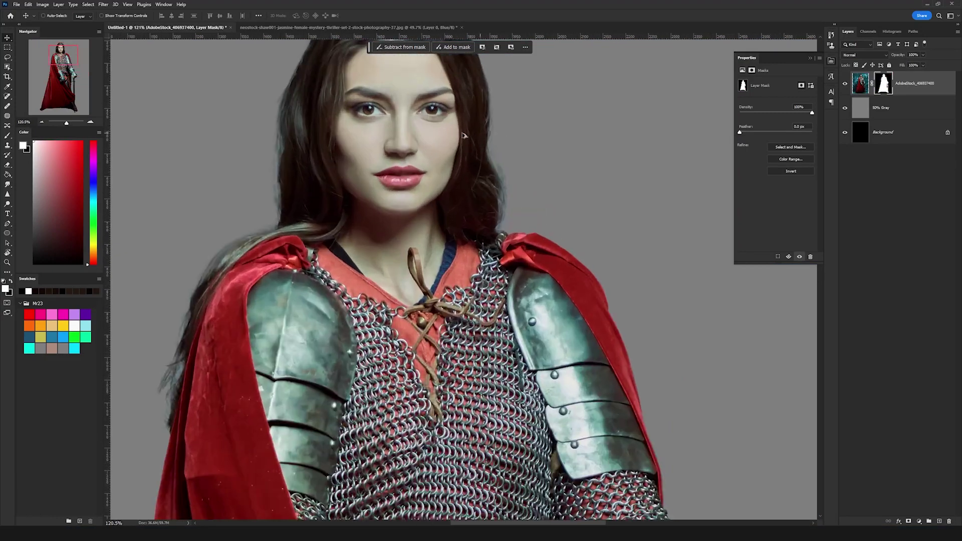
scroll(463, 135, "up", 4)
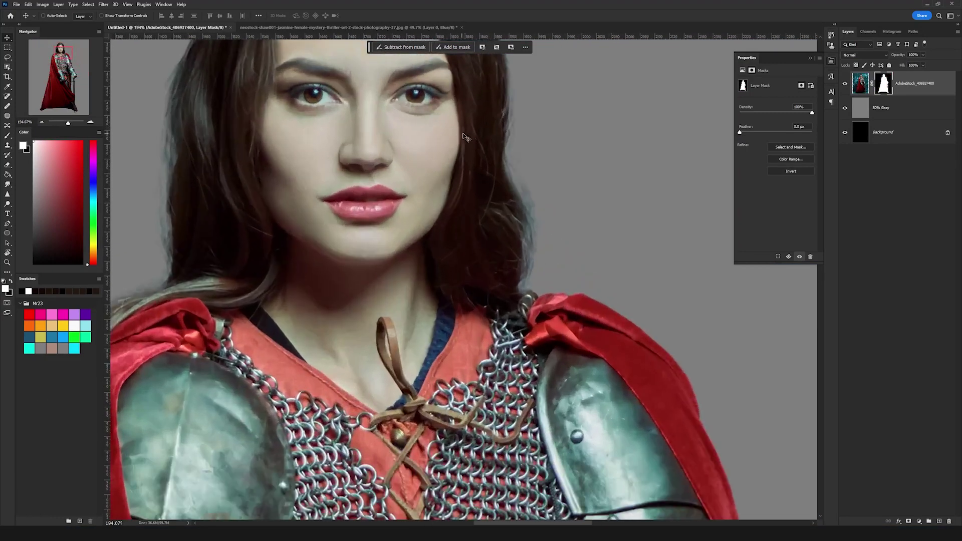
left_click_drag(542, 308, 712, 4)
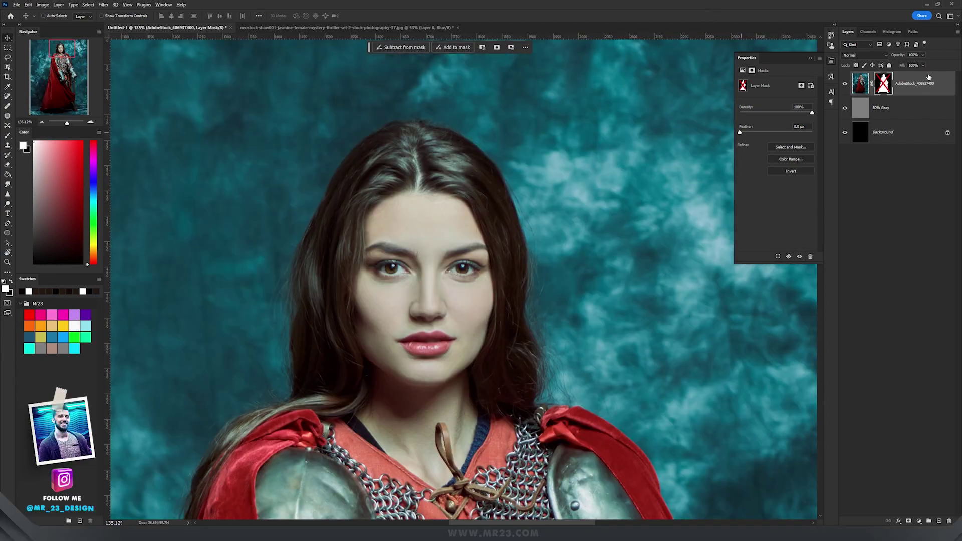
Duplicate the armoured woman's layer, hide the original layer and delete the layer mask from the copy
key("ctrl+j")
left_click(861, 92)
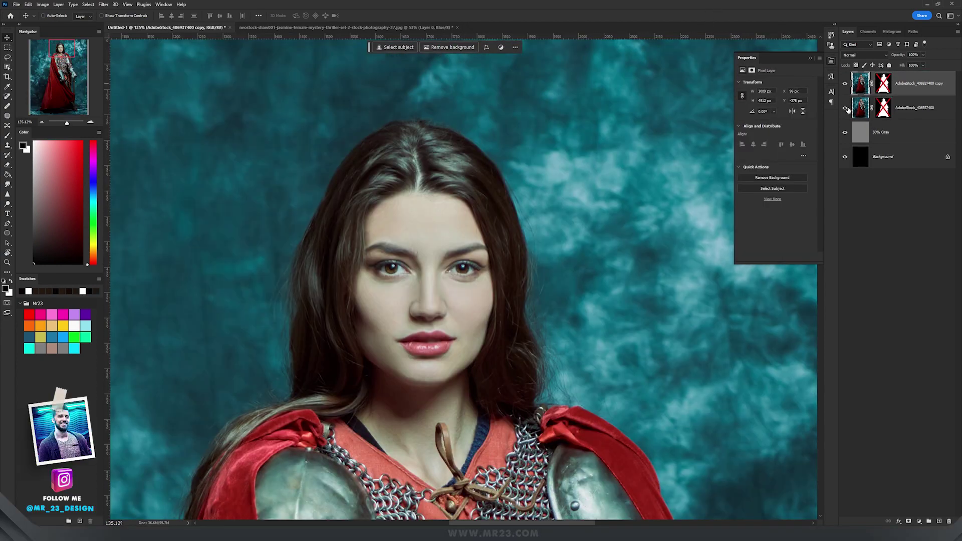
right_click(882, 82)
left_click(900, 98)
Select the woman on the duplicated layer and add a layer mask from that selection
scroll(354, 255, "down", 3)
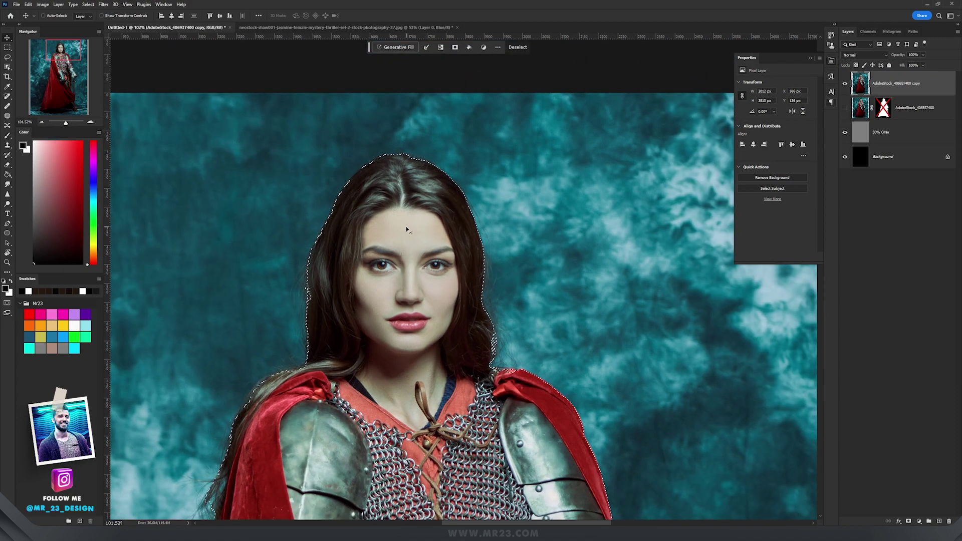
scroll(431, 265, "up", 3)
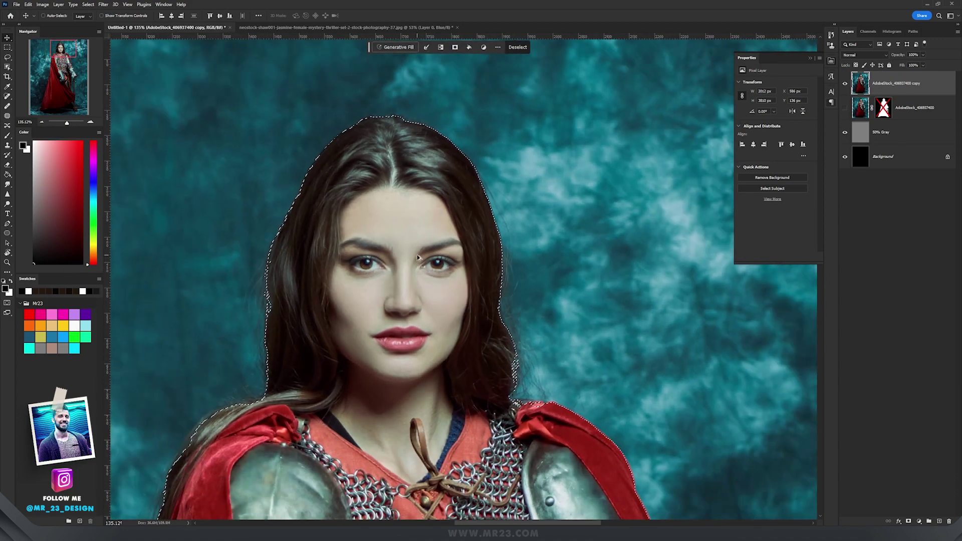
scroll(425, 259, "up", 2)
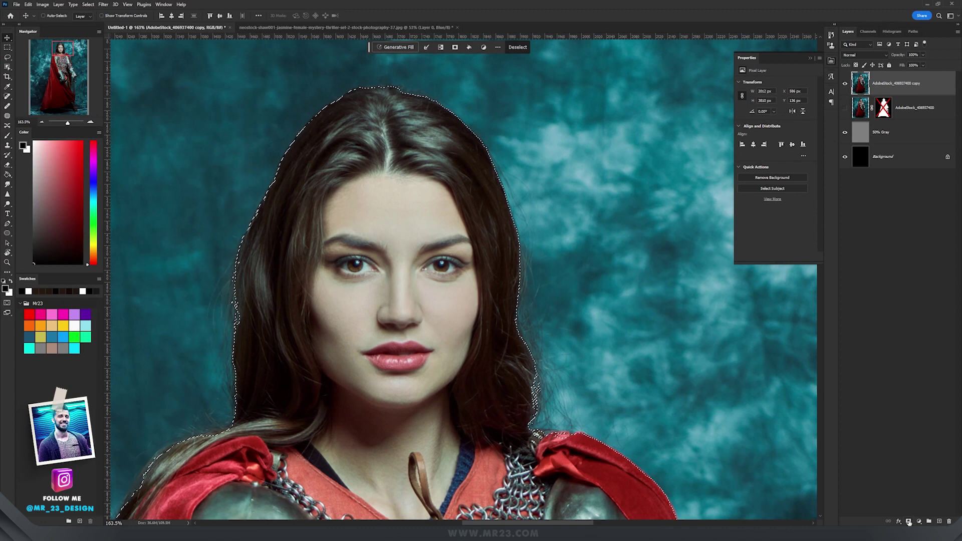
left_click(910, 522)
scroll(411, 287, "up", 1)
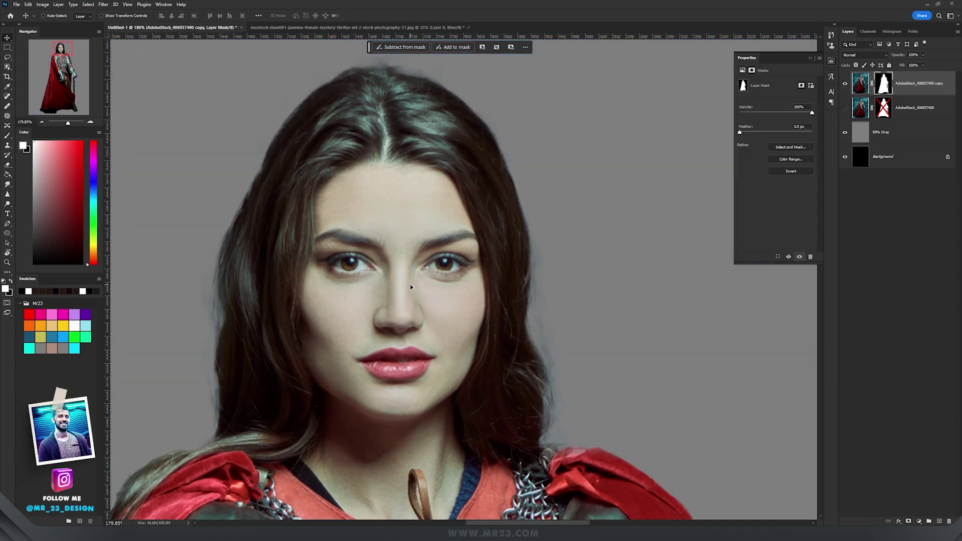
Open the copy's mask in Select and Mask and refine the hair's left edge down to the shoulder with the Refine Edge Brush
scroll(432, 291, "down", 4)
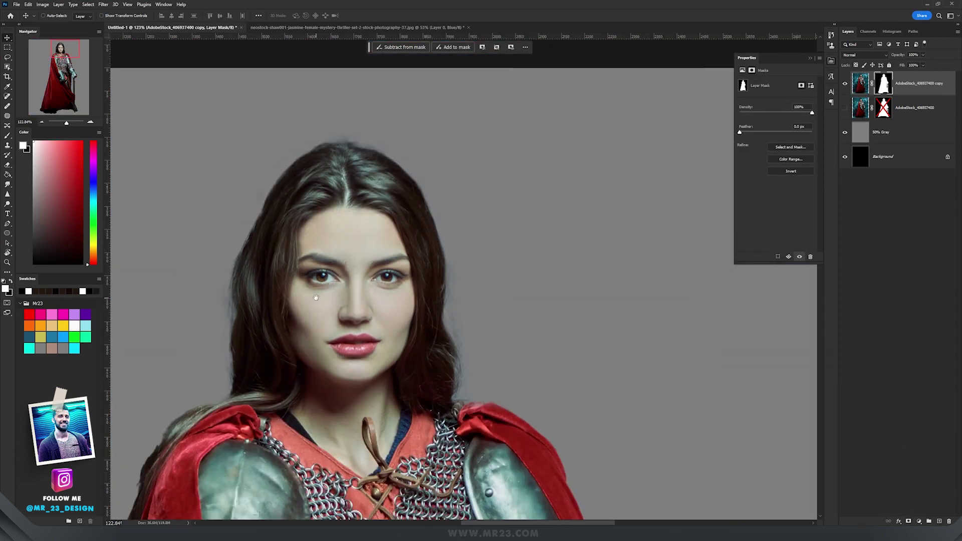
scroll(334, 296, "up", 6)
scroll(334, 296, "down", 4)
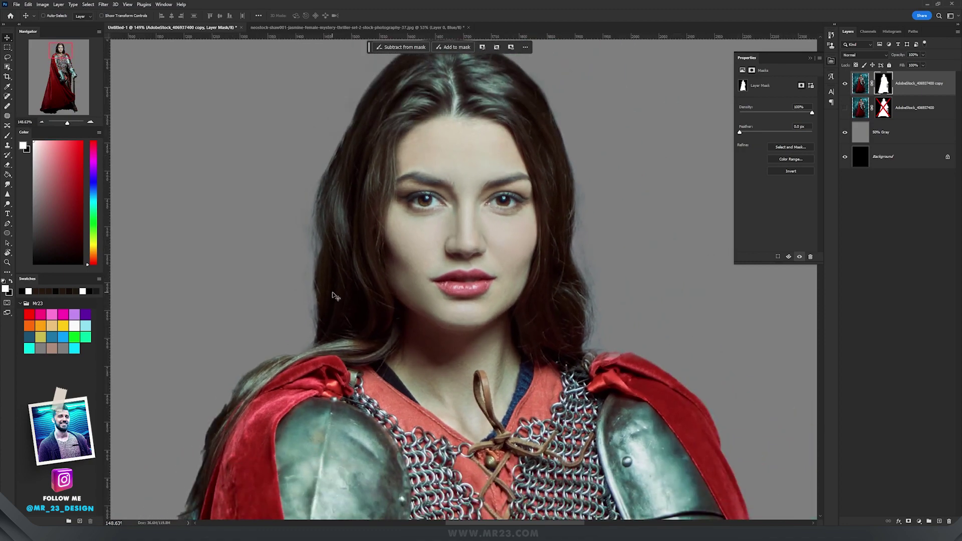
left_click_drag(418, 183, 373, 268)
scroll(421, 130, "up", 10)
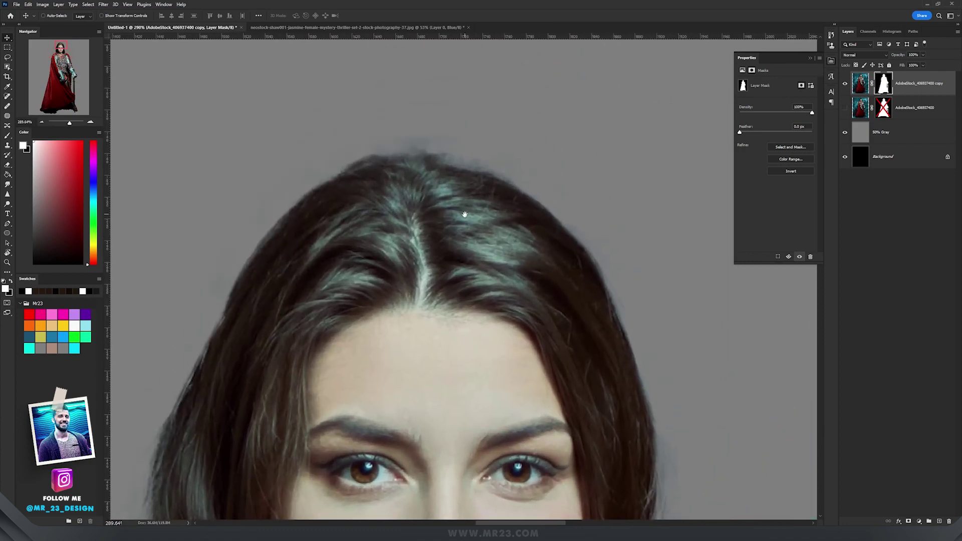
scroll(436, 126, "down", 2)
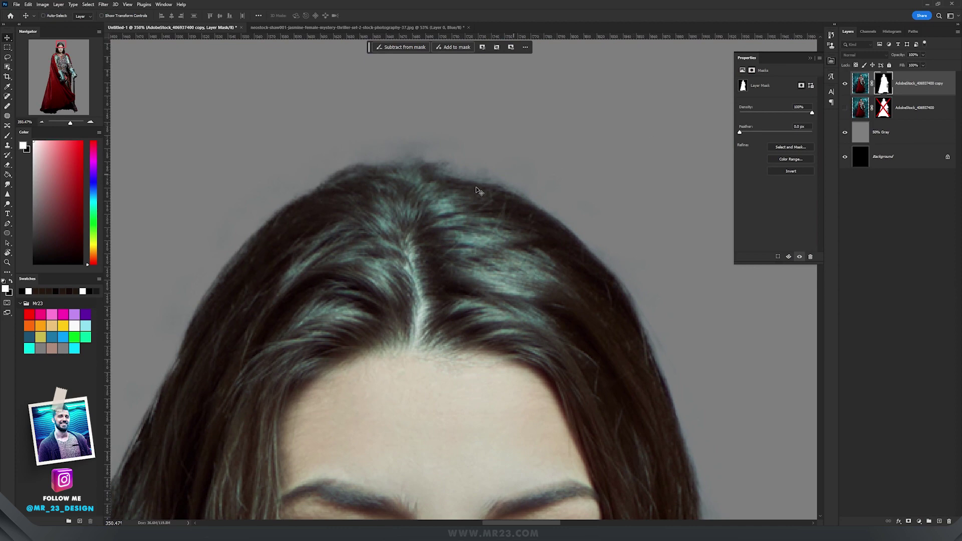
key("ctrl+alt+r")
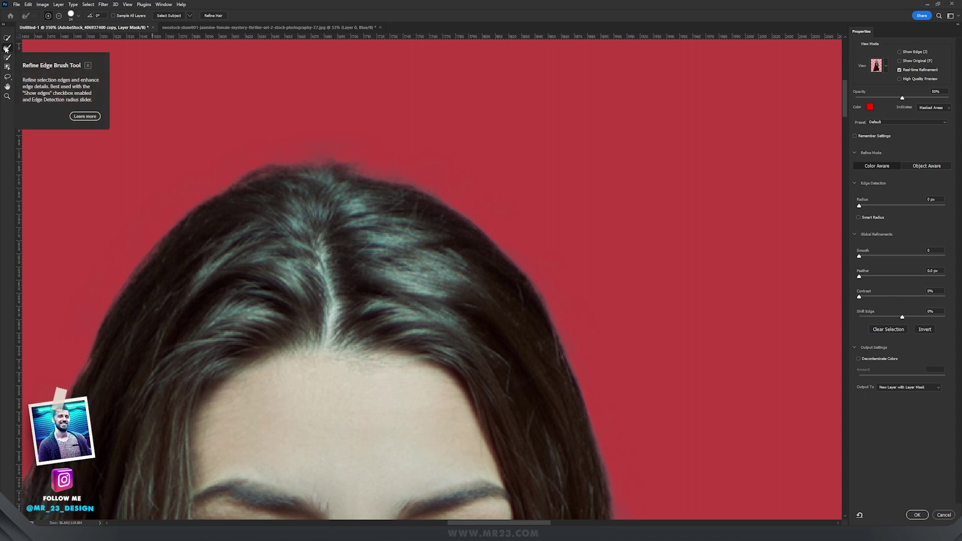
left_click_drag(197, 277, 346, 139)
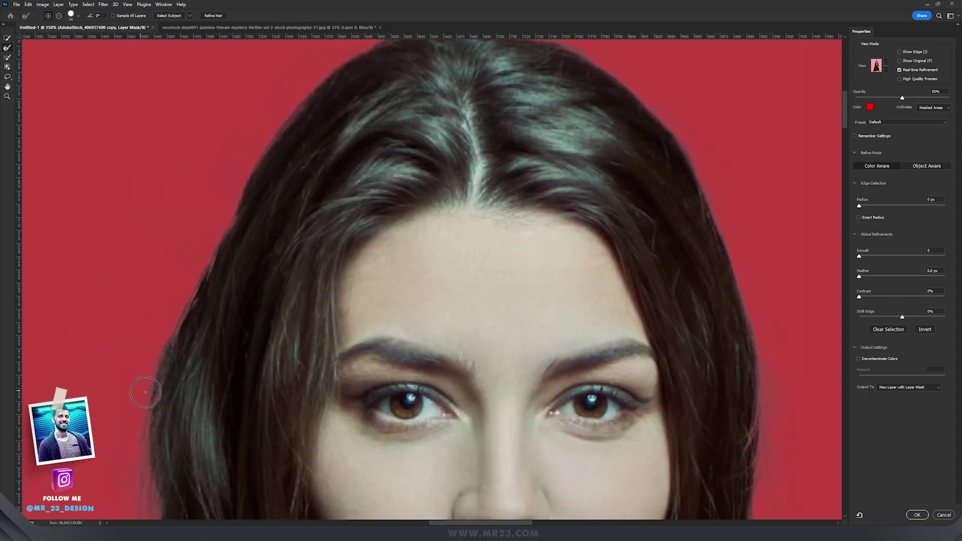
left_click_drag(185, 393, 231, 85)
left_click_drag(185, 373, 185, 416)
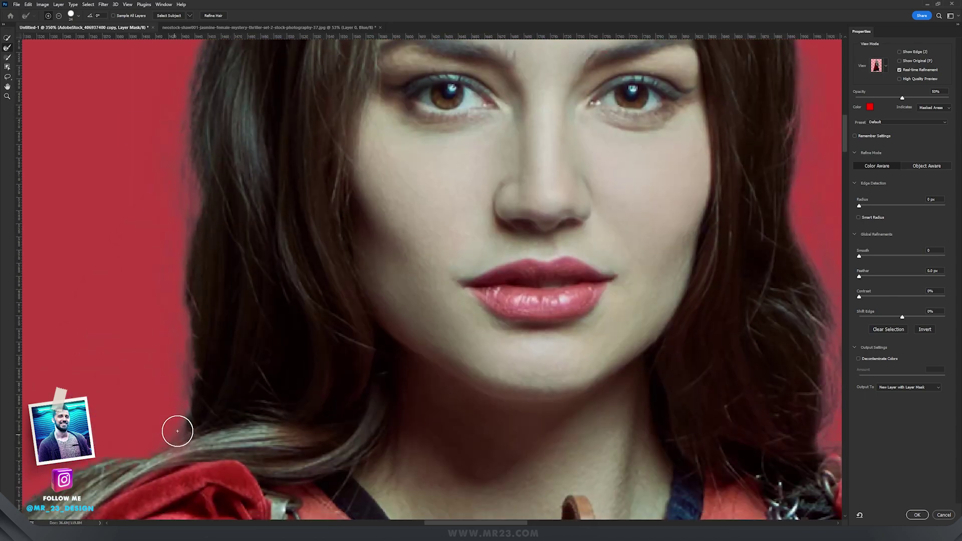
left_click_drag(187, 335, 185, 159)
mouse_move(286, 114)
left_mouse_down()
mouse_move(206, 405)
mouse_move(177, 475)
left_mouse_up()
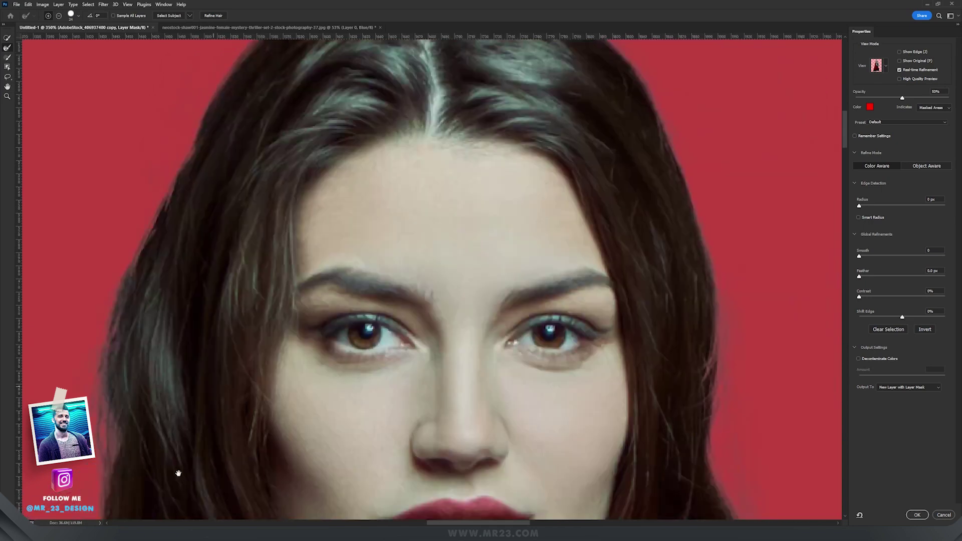
Refine the crown and right edge of the hair with the Refine Edge Brush and output to New Layer with Layer Mask
mouse_move(304, 110)
left_mouse_down()
mouse_move(363, 98)
mouse_move(459, 118)
left_mouse_up()
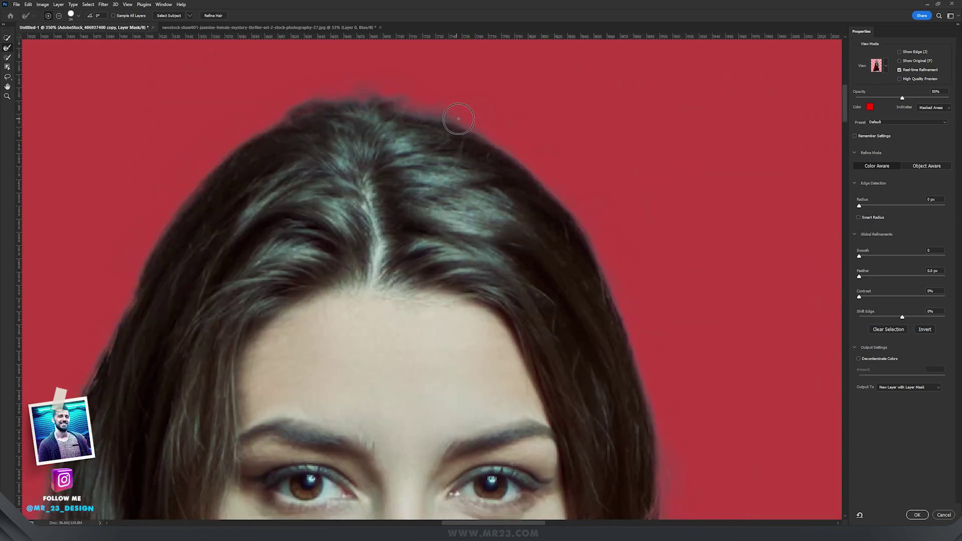
left_click_drag(516, 164, 460, 50)
mouse_move(508, 103)
left_mouse_down()
mouse_move(554, 175)
mouse_move(597, 333)
mouse_move(578, 422)
mouse_move(507, 142)
mouse_move(558, 355)
mouse_move(554, 436)
left_mouse_up()
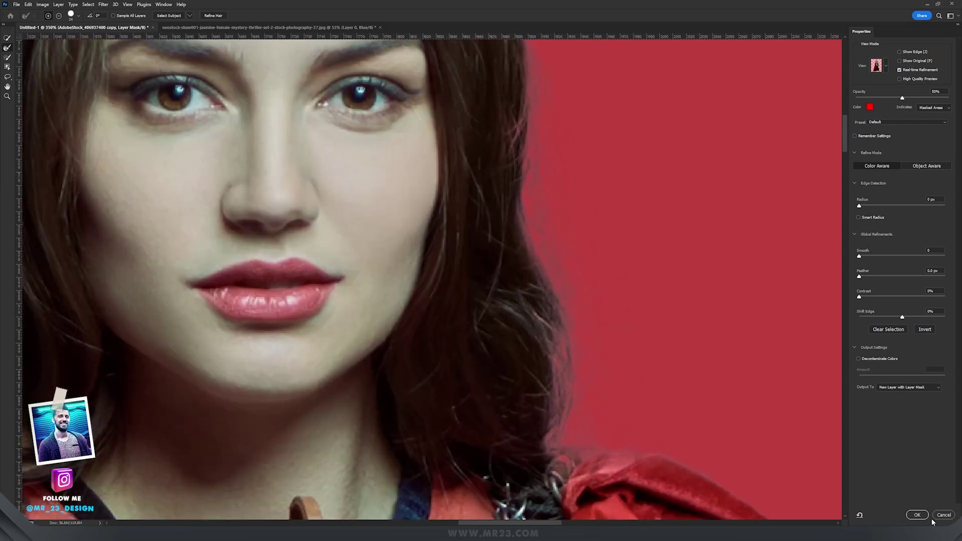
left_click(917, 515)
Examine the refined hair cutout around the woman's head and shoulders against the gray background
scroll(548, 216, "down", 6)
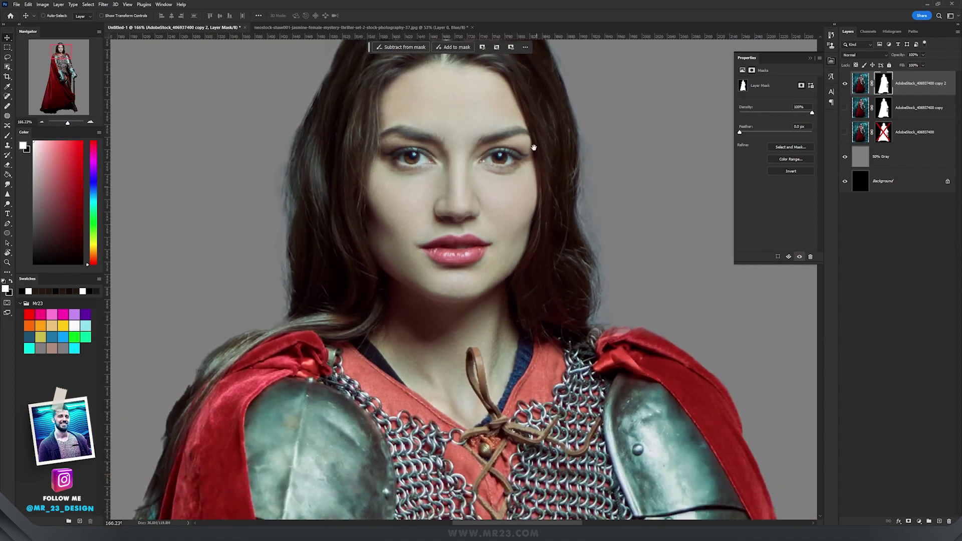
left_click_drag(535, 149, 494, 289)
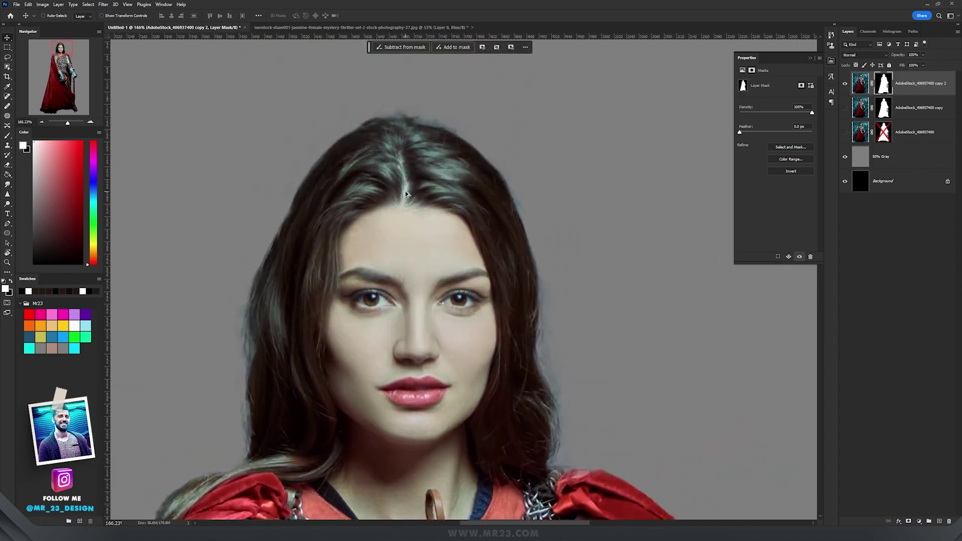
scroll(406, 194, "up", 1)
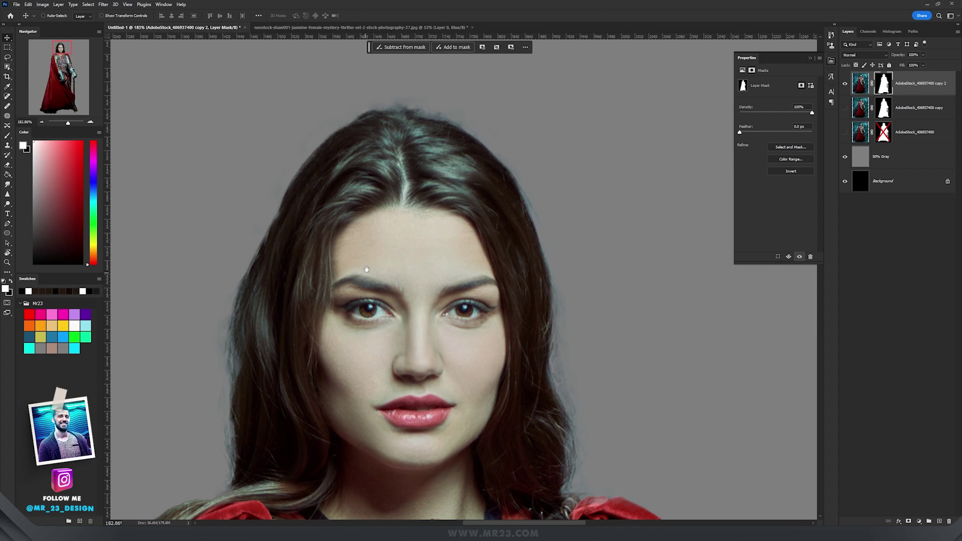
left_click_drag(365, 273, 366, 232)
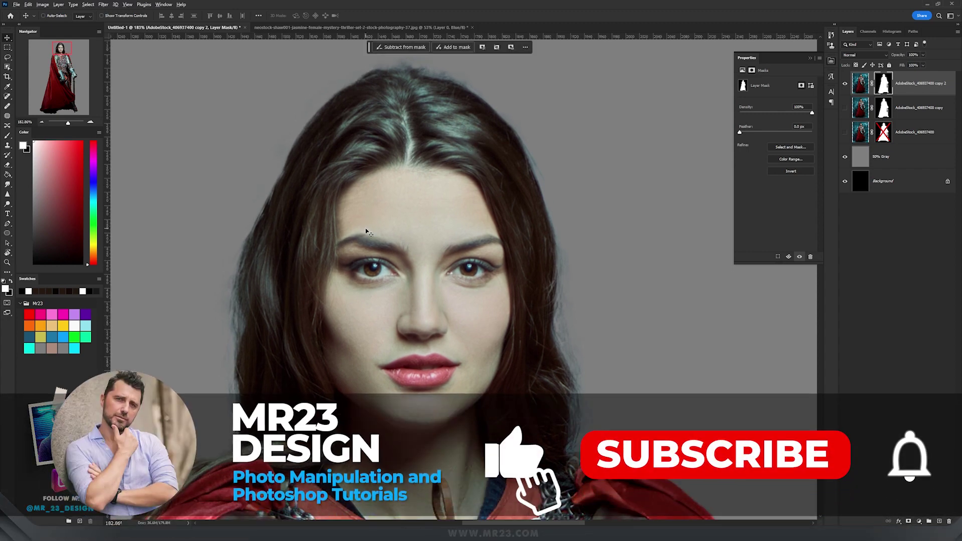
scroll(614, 314, "up", 6)
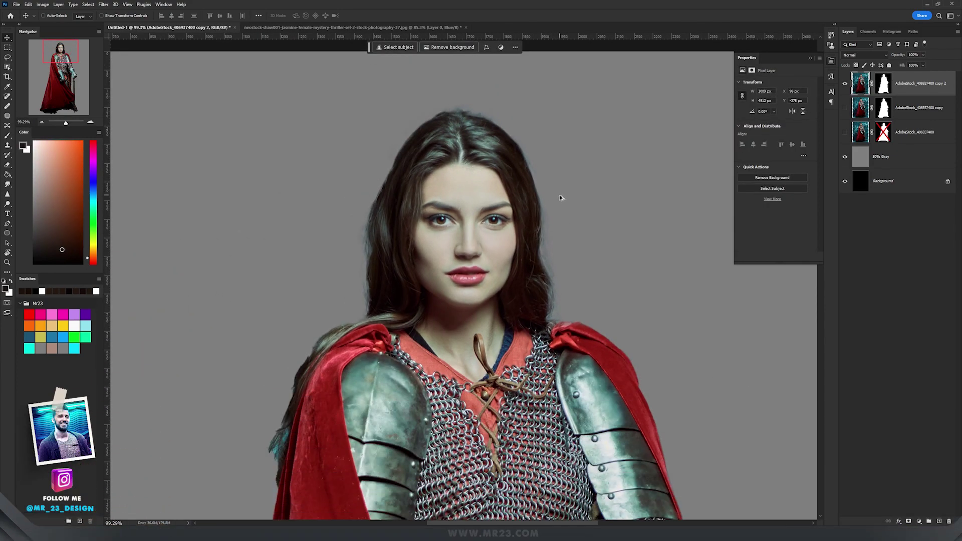
scroll(561, 199, "down", 1)
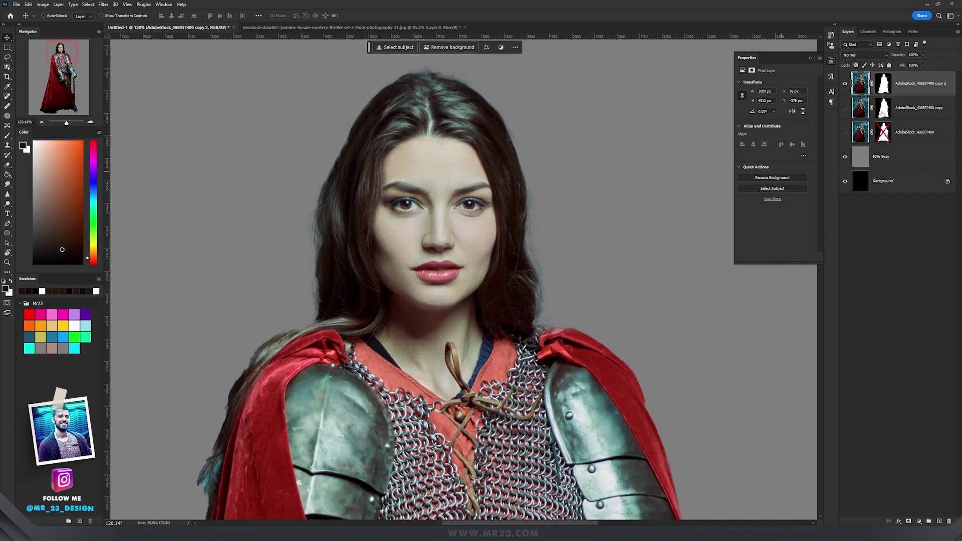
Disable the top layer's mask to compare the hair with the original photo, and enable the mask again
left_click(883, 83, "shift")
scroll(516, 214, "up", 3)
left_click_drag(290, 215, 245, 202)
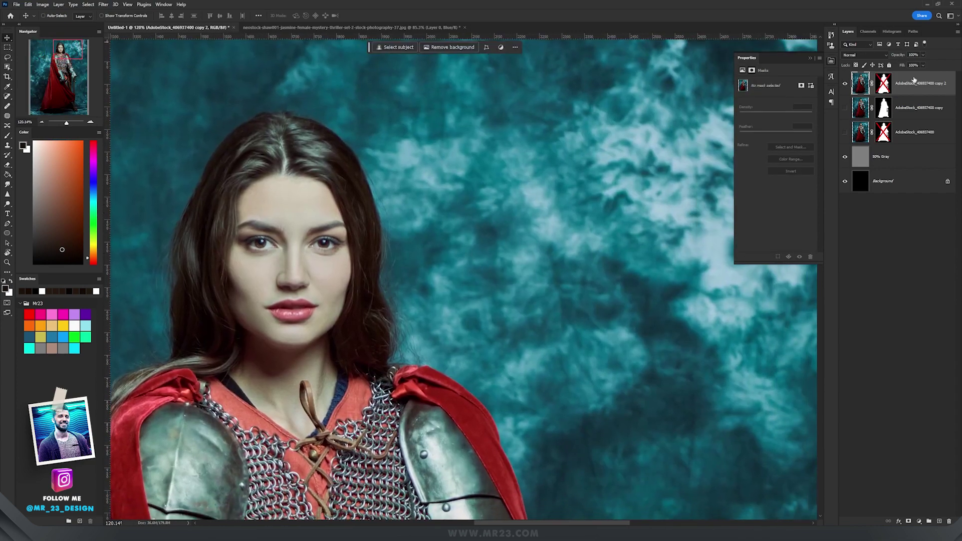
left_click(884, 83, "shift")
Inspect the masked hair edges around the face, crown and red cape for leftover background and missing strands
scroll(408, 189, "up", 4)
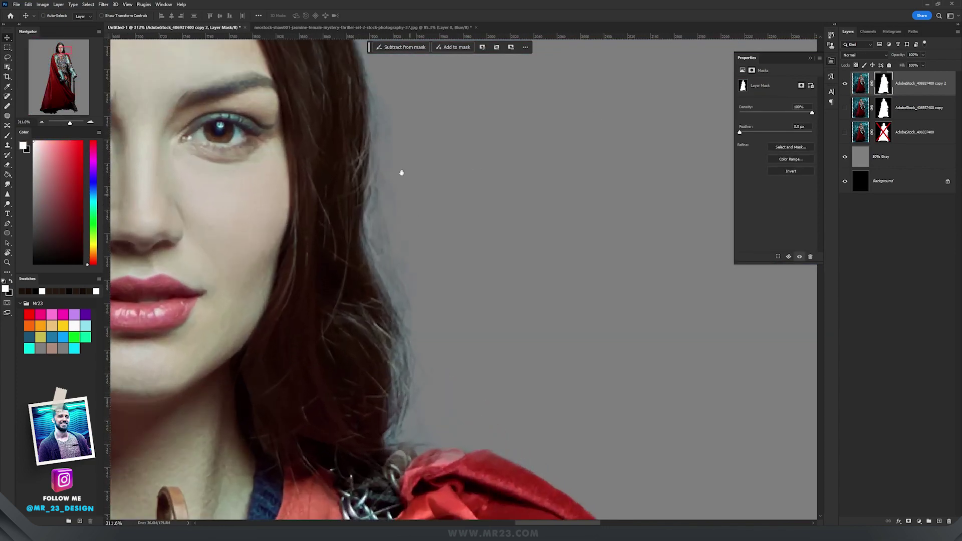
left_click_drag(407, 146, 468, 214)
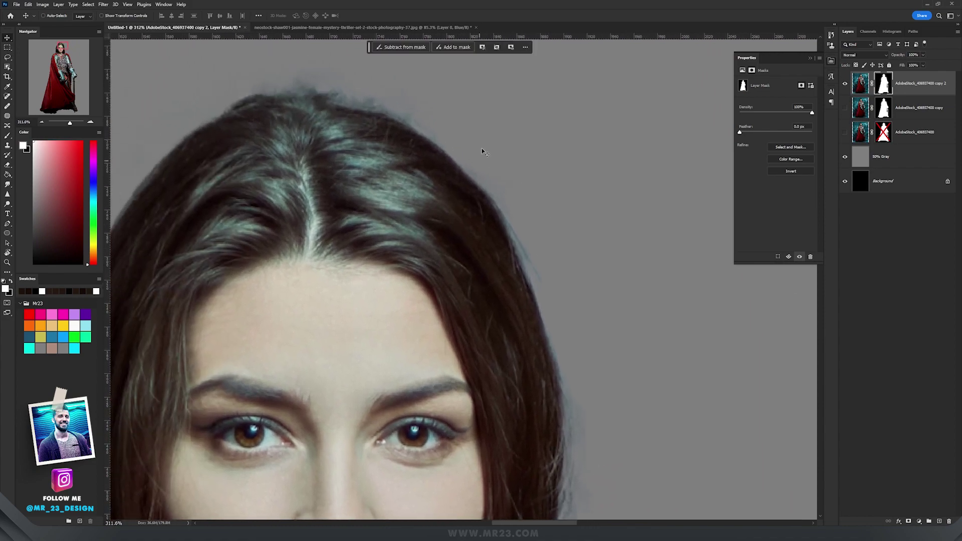
scroll(273, 200, "down", 20)
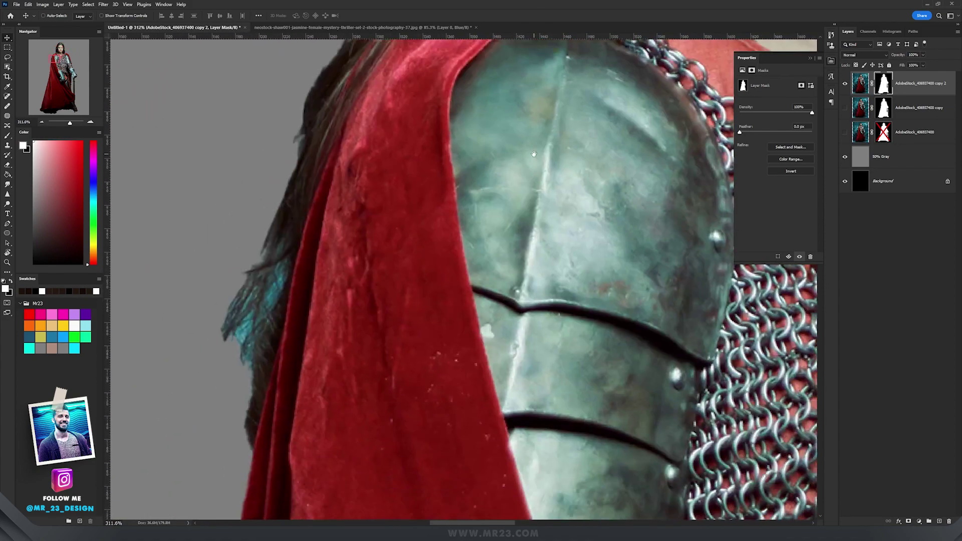
scroll(258, 259, "up", 3)
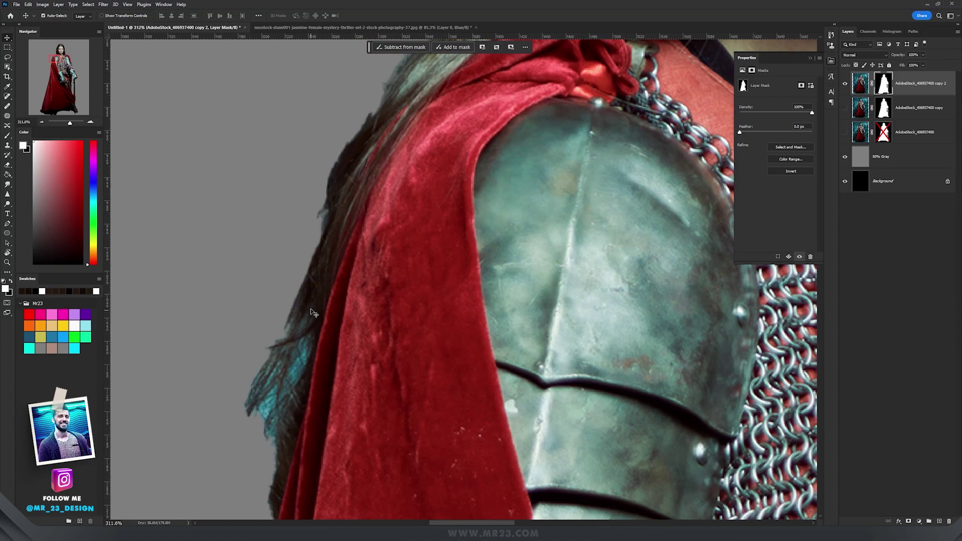
scroll(312, 310, "down", 6)
left_click_drag(487, 80, 445, 226)
scroll(444, 226, "up", 3)
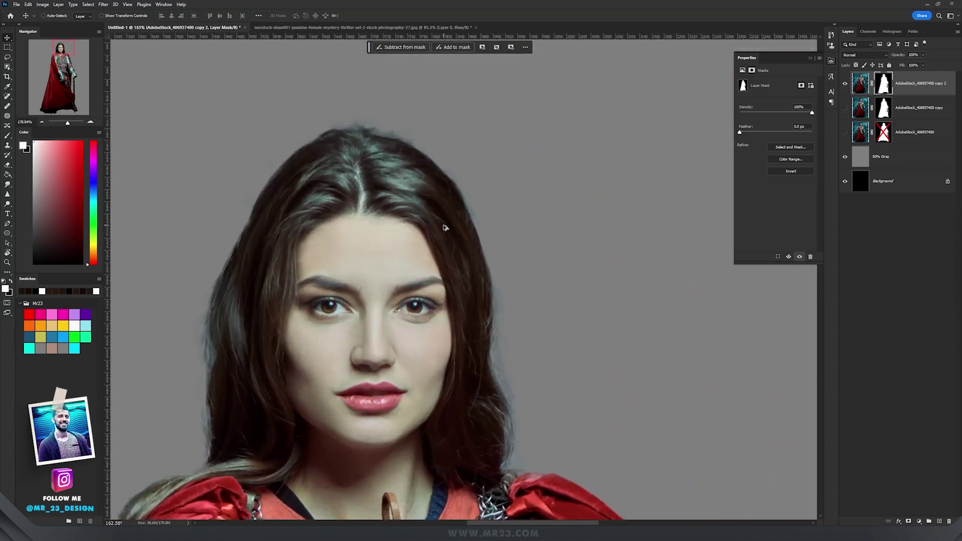
scroll(453, 228, "up", 2)
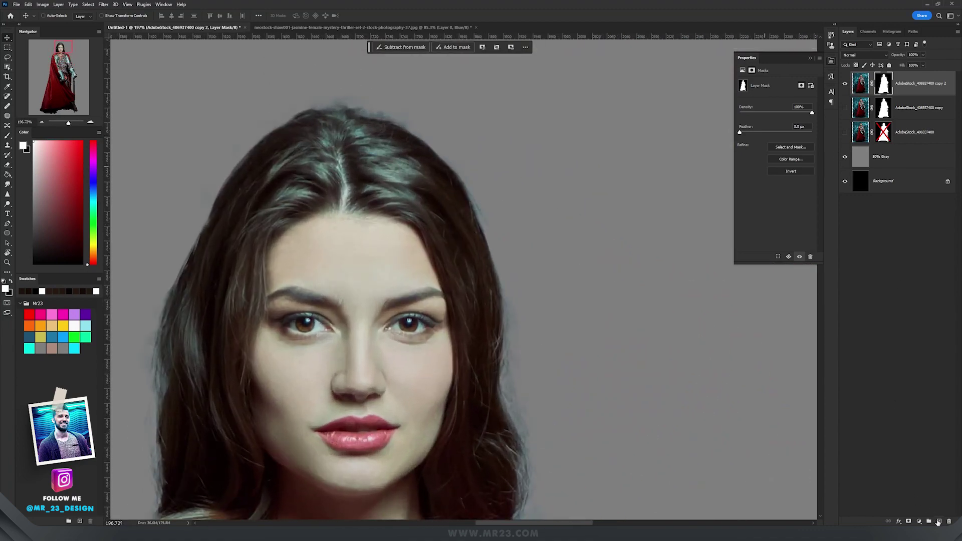
Add a new layer clipped to the masked woman layer and set its blend mode to Color
left_click(939, 522)
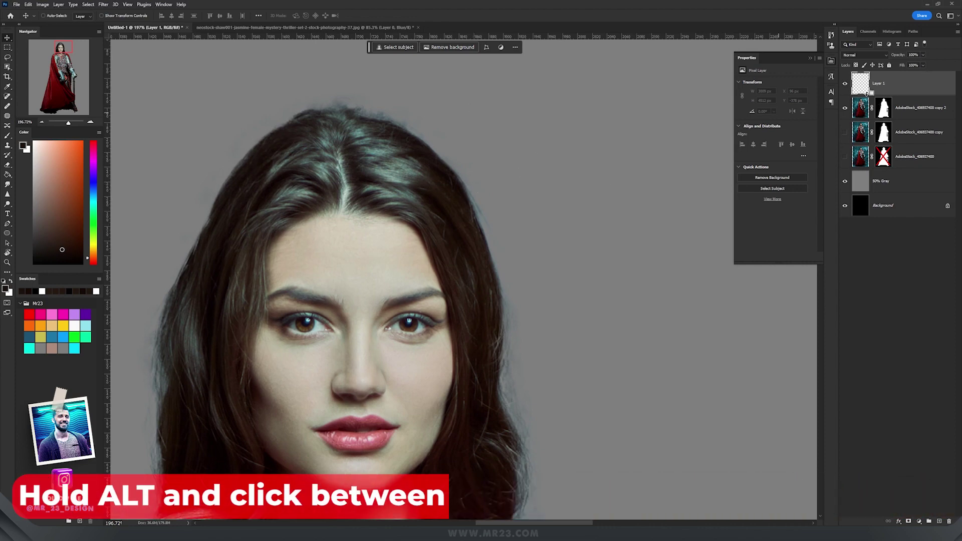
left_click(876, 94, "alt")
scroll(551, 181, "down", 1)
left_click_drag(579, 161, 602, 168)
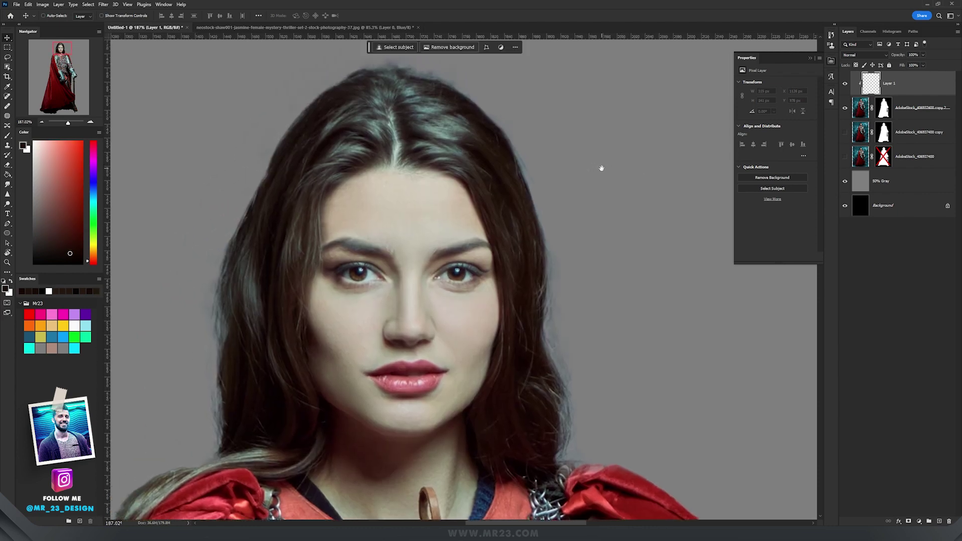
left_click(864, 54)
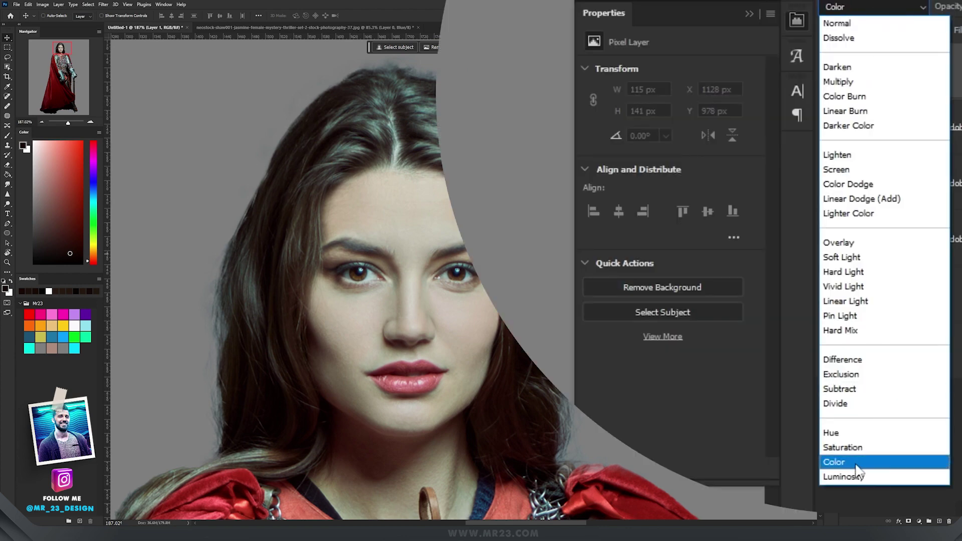
left_click(856, 463)
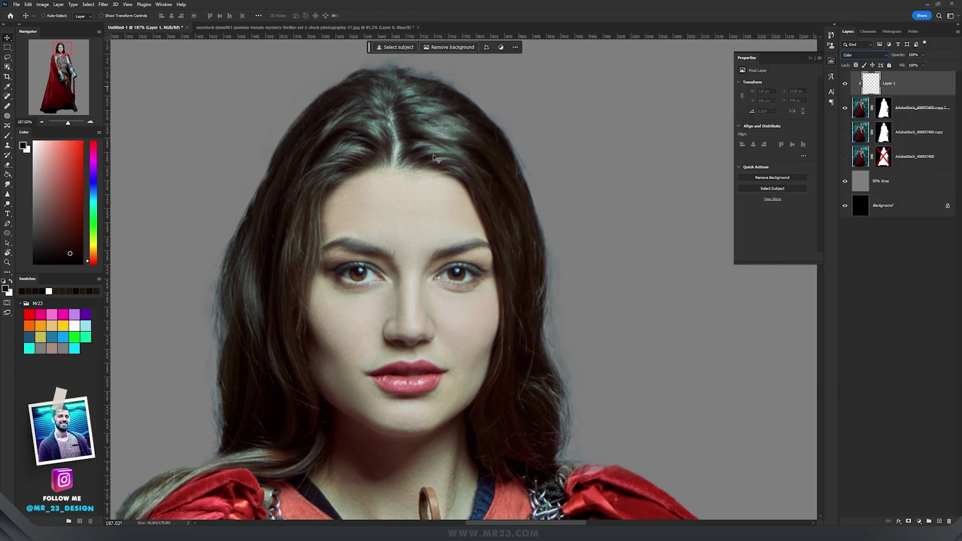
Sample the dark hair colour and paint over the teal hair tips beside the cape with a soft round brush at 10% flow
key("b")
right_click(436, 156)
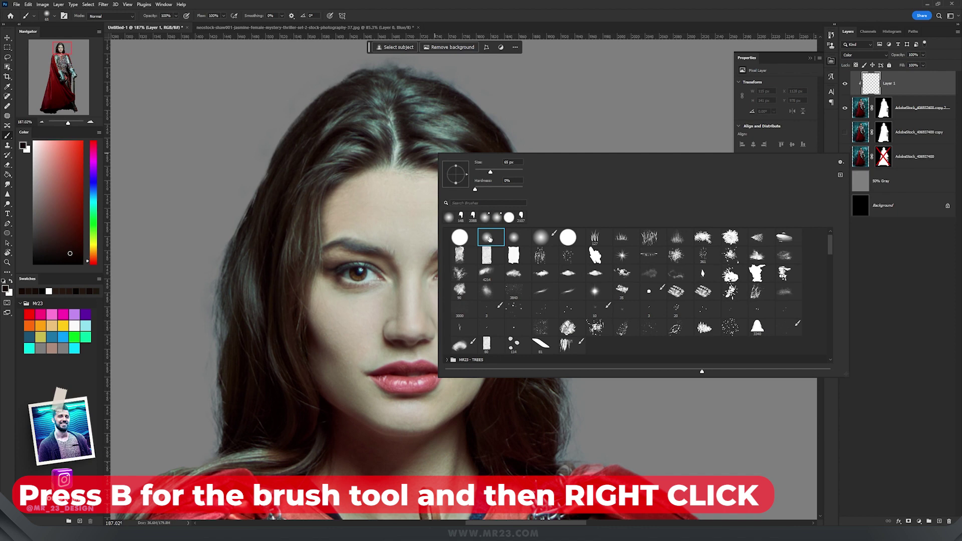
left_click(539, 3)
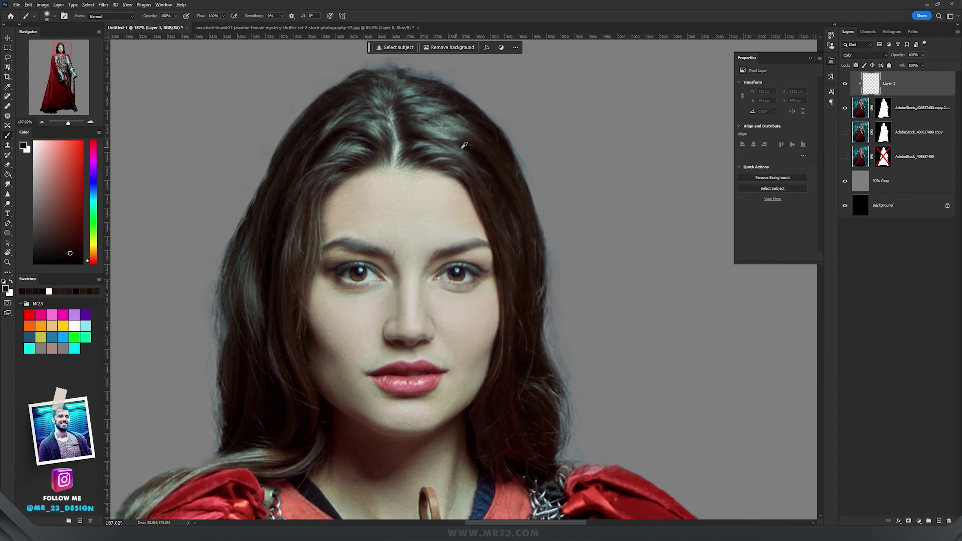
left_click(480, 150, "alt")
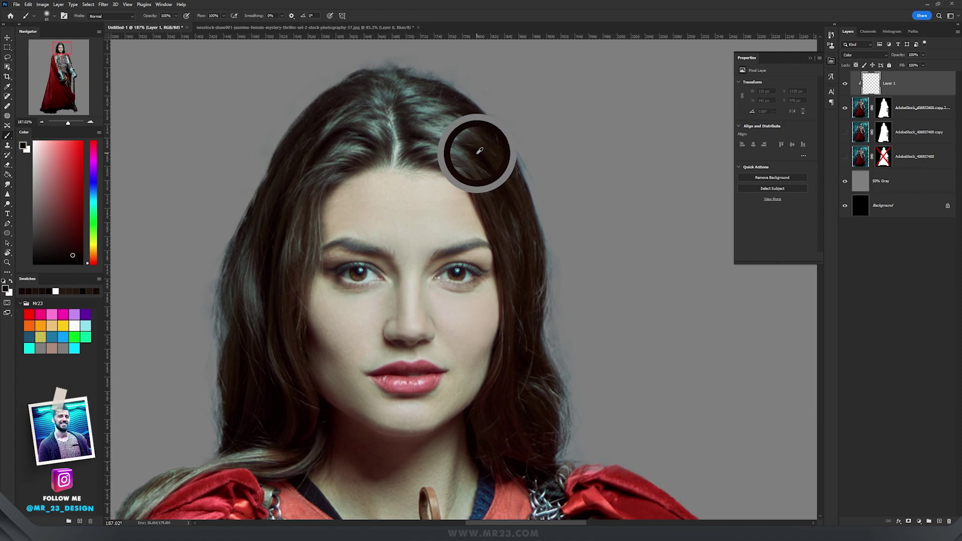
left_click_drag(284, 348, 462, 84)
left_click_drag(284, 382, 356, 226)
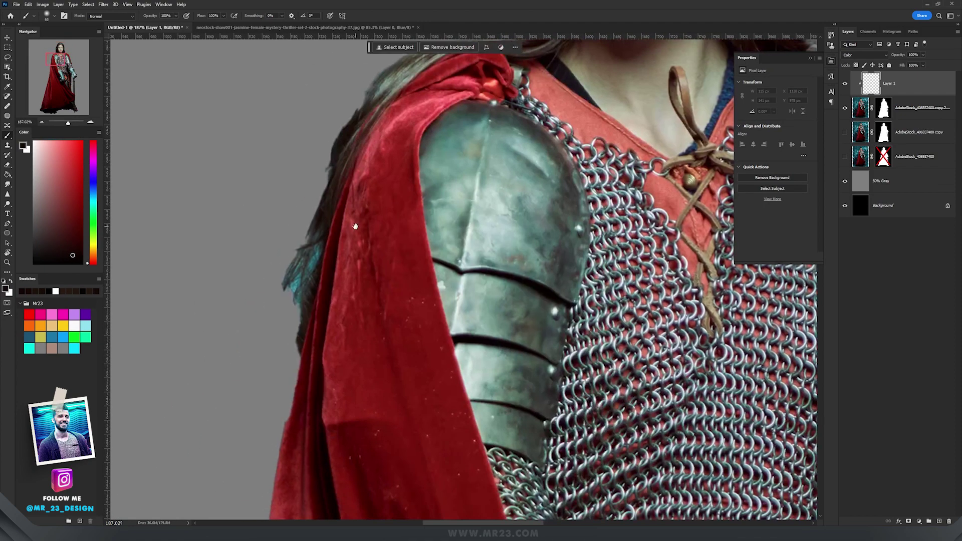
scroll(300, 277, "up", 8)
scroll(314, 232, "down", 2)
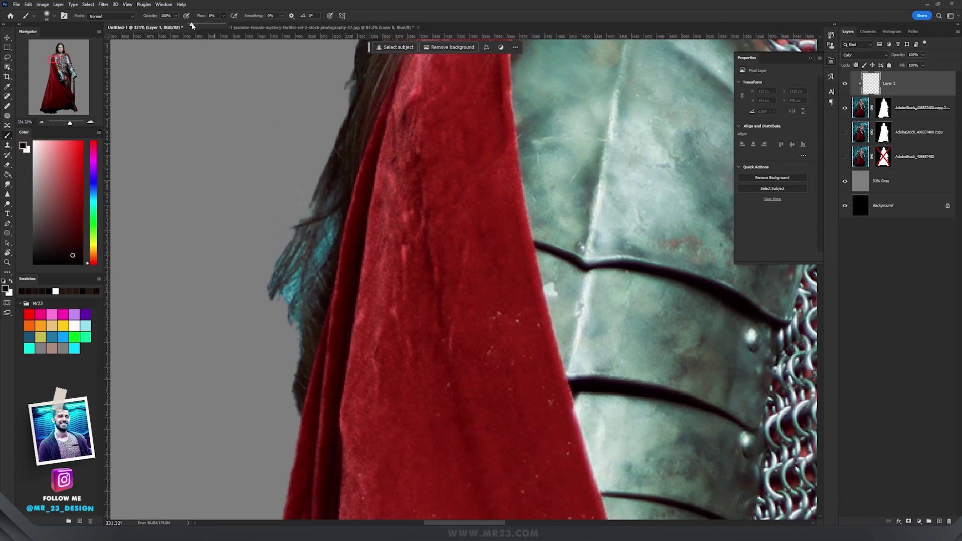
mouse_move(311, 189)
left_mouse_down()
mouse_move(279, 351)
mouse_move(274, 316)
mouse_move(307, 279)
mouse_move(307, 155)
left_mouse_up()
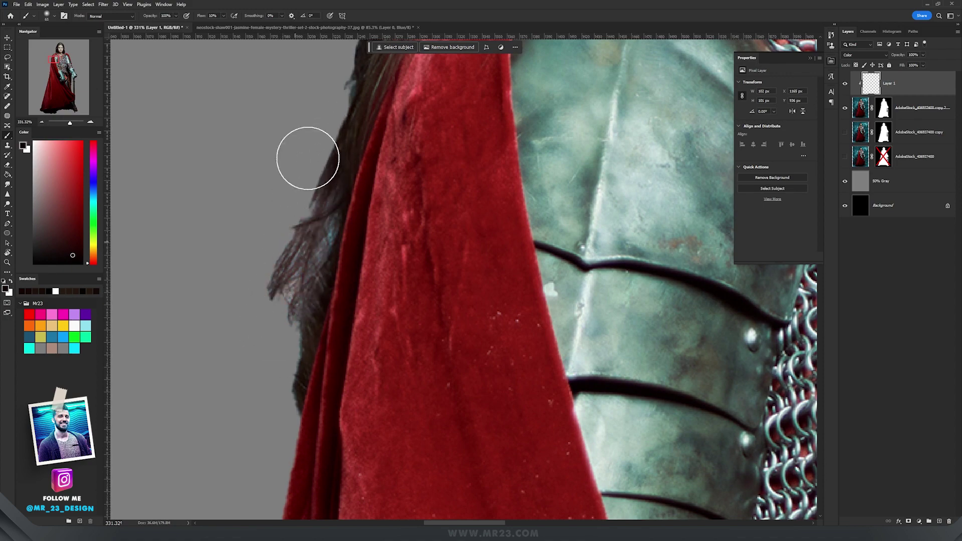
Paint the sampled dark colour along the hair draped over the cape and shoulder to neutralise its teal tint
left_click_drag(328, 123, 318, 286)
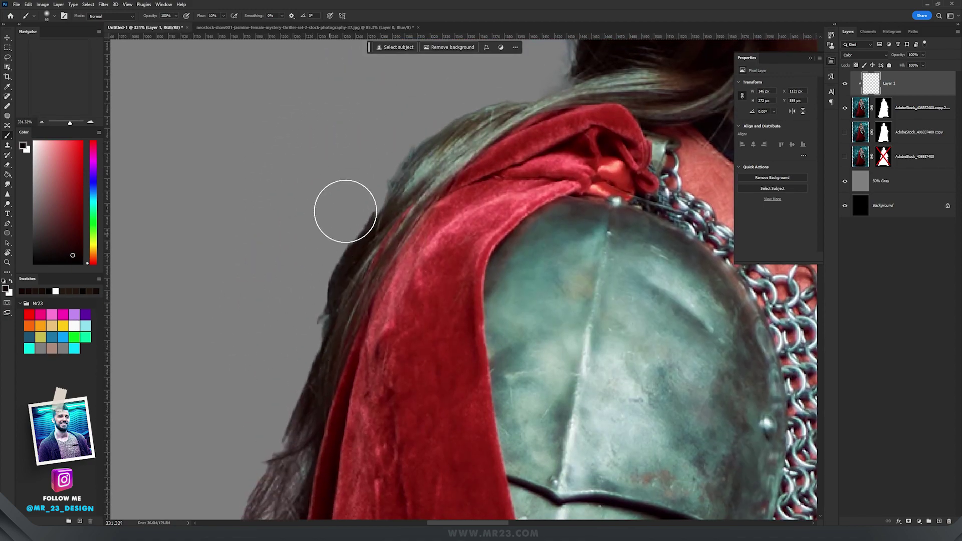
mouse_move(406, 143)
left_mouse_down()
mouse_move(536, 71)
mouse_move(523, 75)
mouse_move(509, 112)
left_mouse_up()
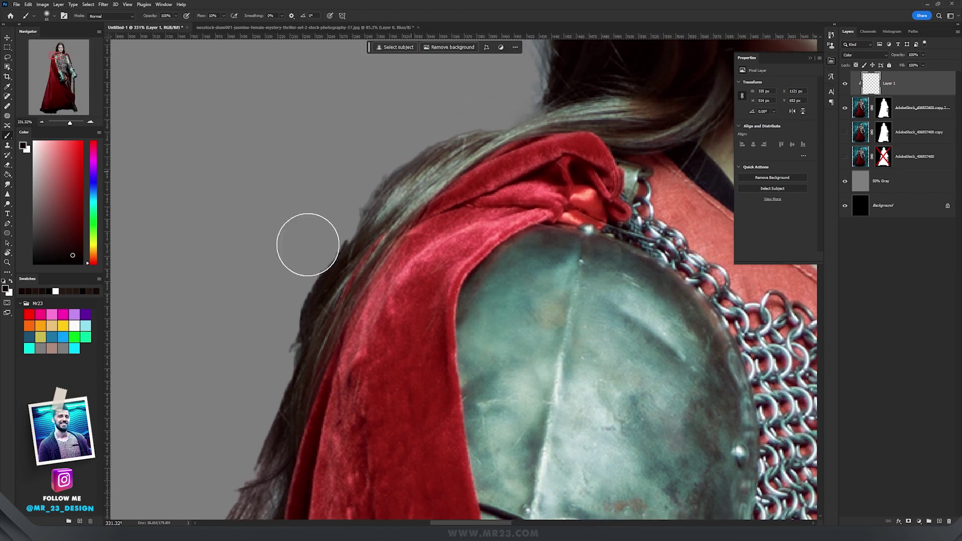
mouse_move(366, 167)
left_mouse_down()
mouse_move(546, 86)
mouse_move(413, 185)
mouse_move(381, 186)
mouse_move(203, 312)
mouse_move(559, 174)
left_mouse_up()
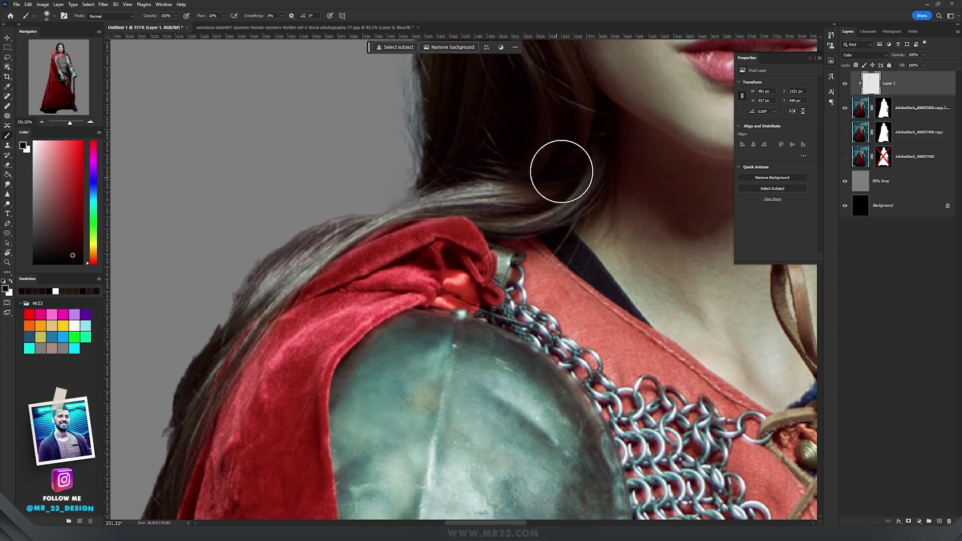
Paint the sampled dark colour over the hair beside the neck and face and across the crown, using a larger brush there
left_click_drag(504, 120, 463, 302)
mouse_move(399, 294)
left_mouse_down()
mouse_move(361, 104)
mouse_move(359, 247)
left_mouse_up()
mouse_move(403, 167)
left_mouse_down()
mouse_move(378, 340)
mouse_move(425, 338)
mouse_move(412, 337)
mouse_move(348, 224)
mouse_move(346, 130)
mouse_move(282, 370)
left_mouse_up()
mouse_move(645, 56)
left_mouse_down()
mouse_move(707, 77)
mouse_move(510, 95)
mouse_move(394, 85)
left_mouse_up()
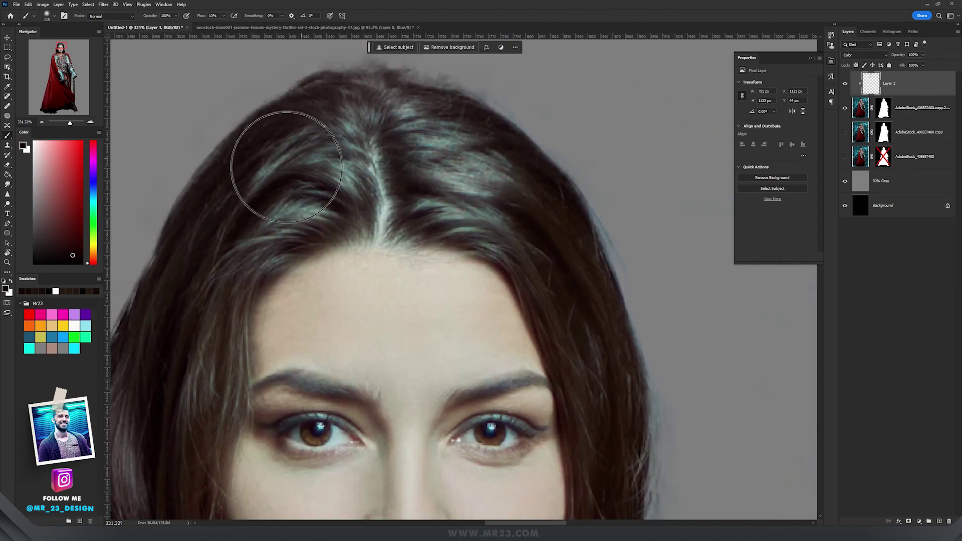
mouse_move(249, 206)
left_mouse_down()
mouse_move(291, 150)
mouse_move(636, 205)
mouse_move(298, 168)
left_mouse_up()
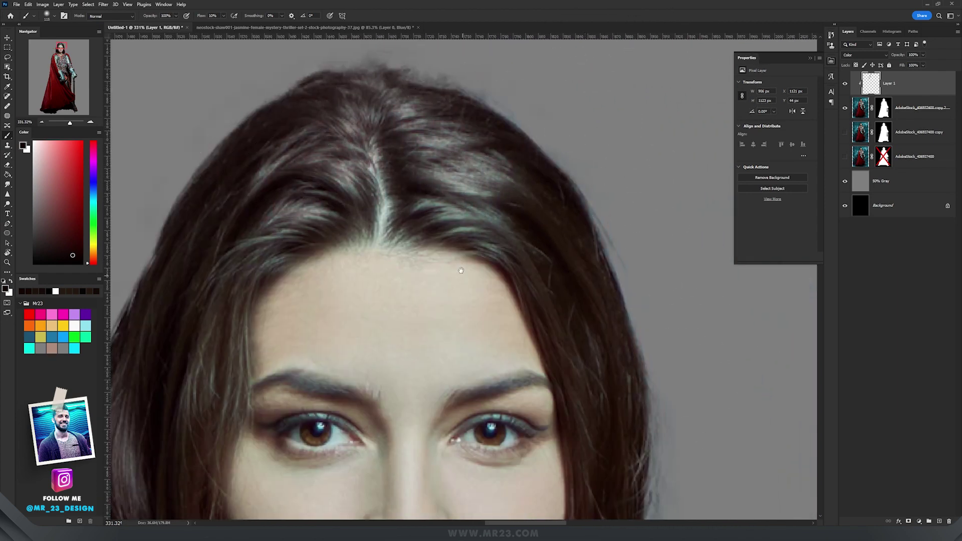
scroll(430, 84, "down", 5)
key("v")
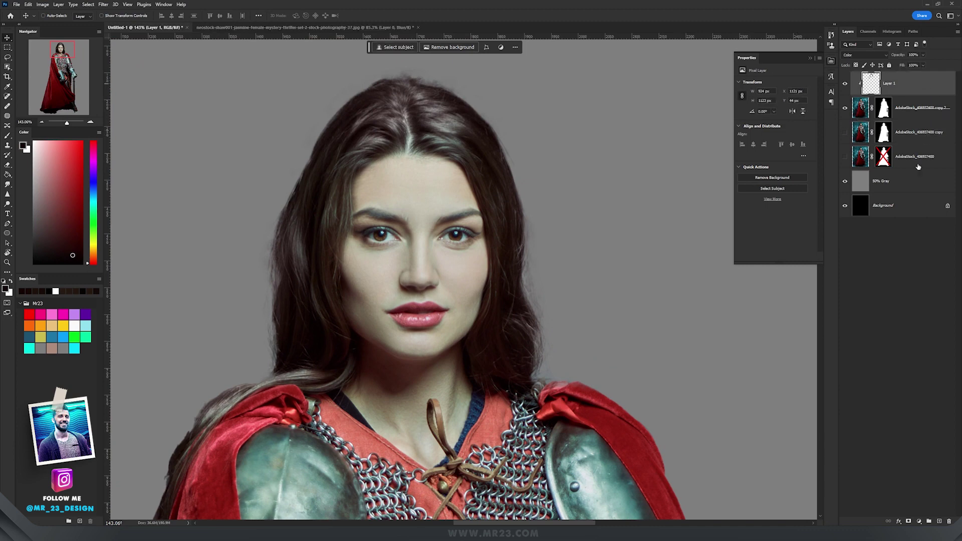
Add a new layer above the colour layer and choose the custom hair-shaped brush with flow at 100%
left_click(939, 522)
key("b")
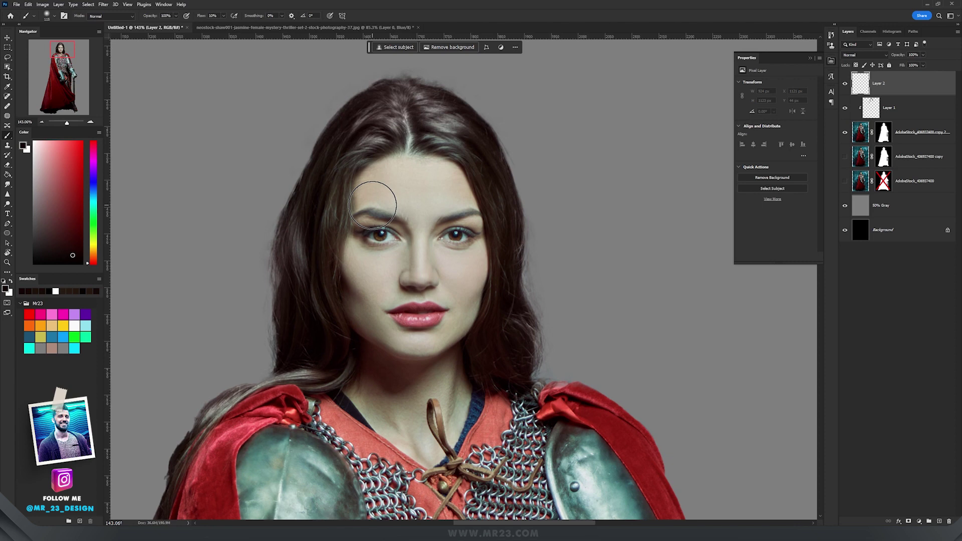
right_click(372, 206)
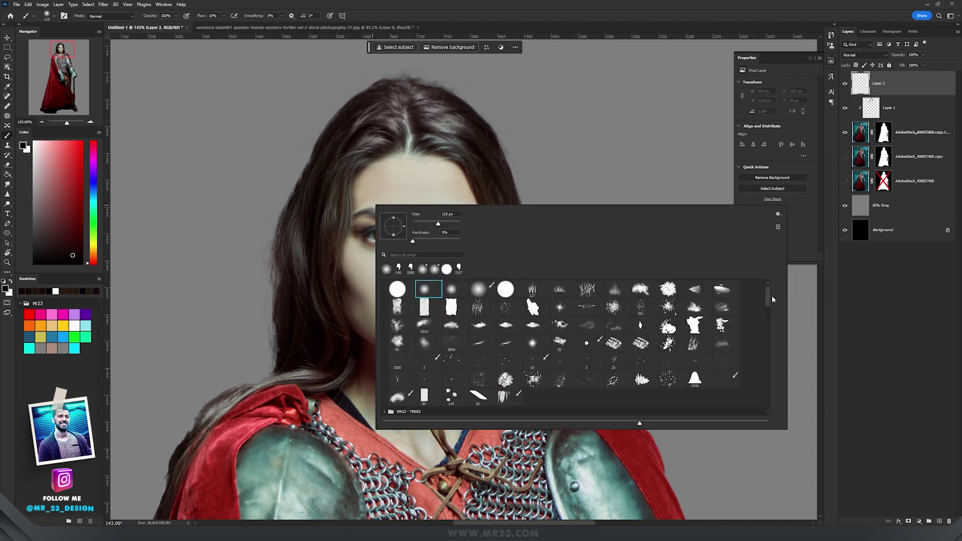
left_click_drag(768, 308, 770, 404)
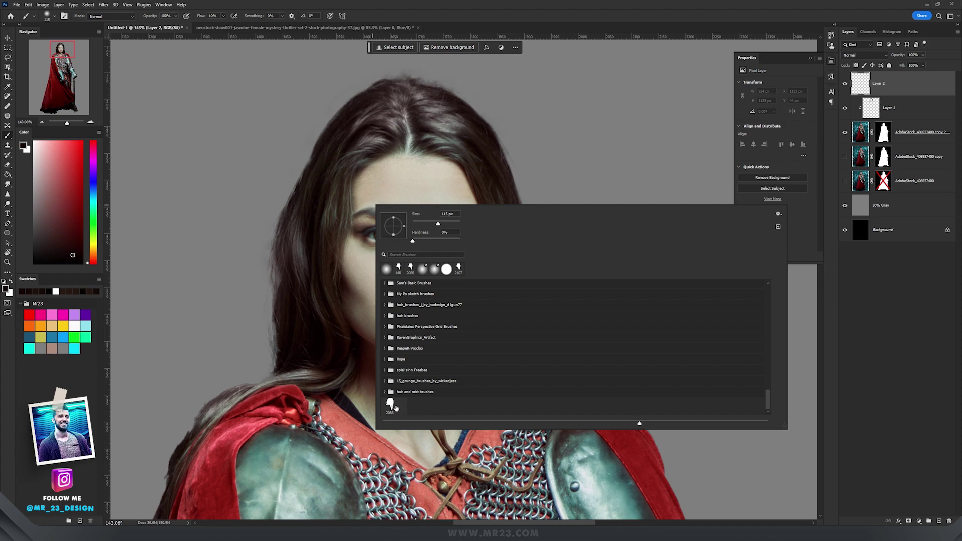
left_click(391, 405)
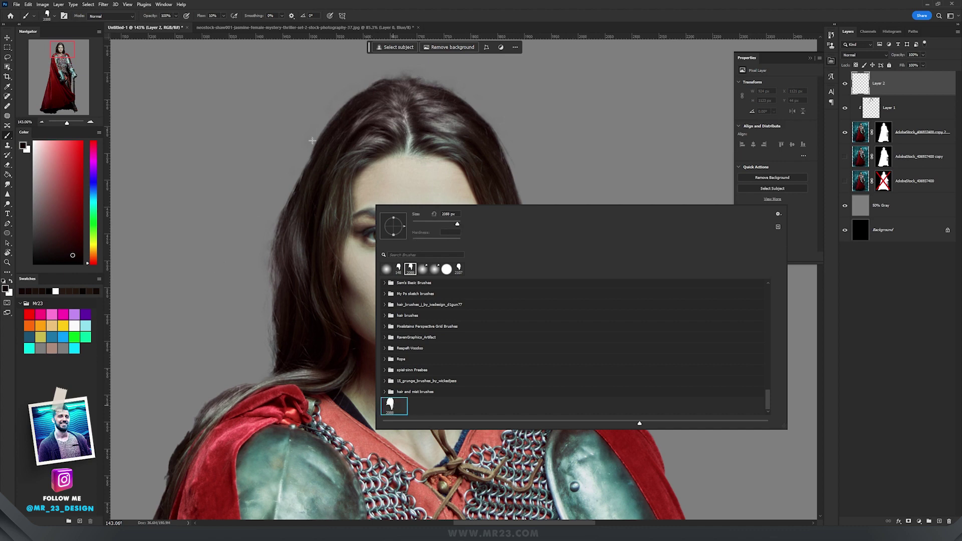
left_click(223, 17)
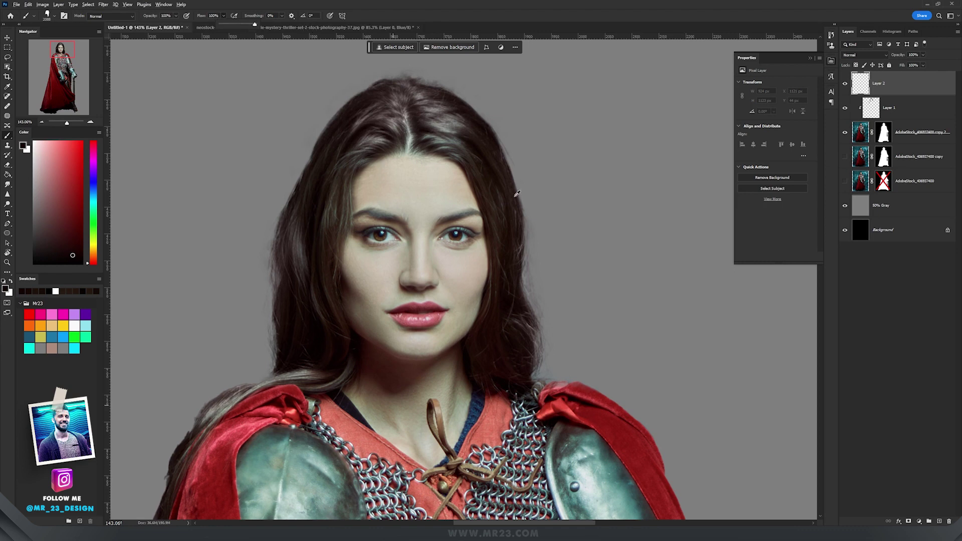
Try stamping the custom hair brush at several spots across the canvas
left_click_drag(50, 122, 60, 124)
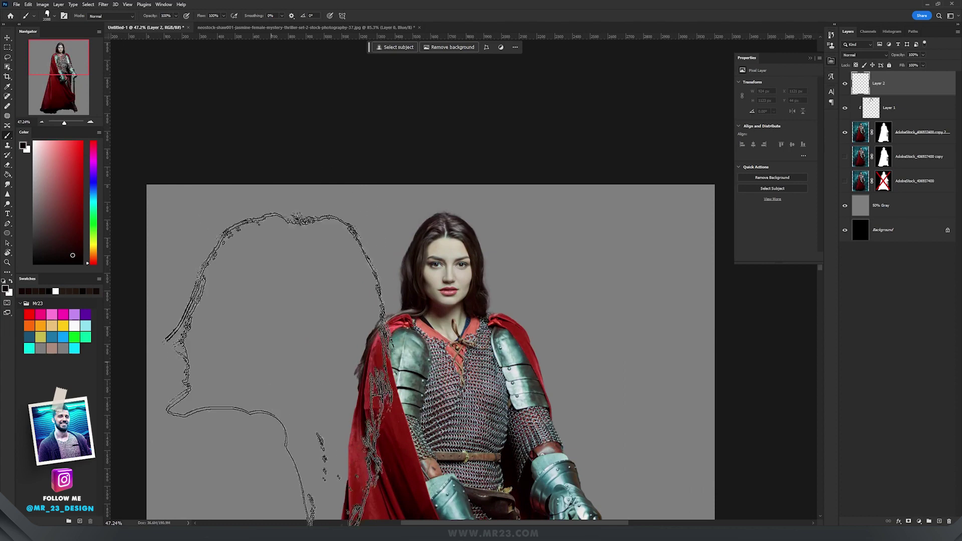
left_click(272, 368)
left_click_drag(499, 413, 472, 359)
left_click(472, 358)
left_click(542, 303)
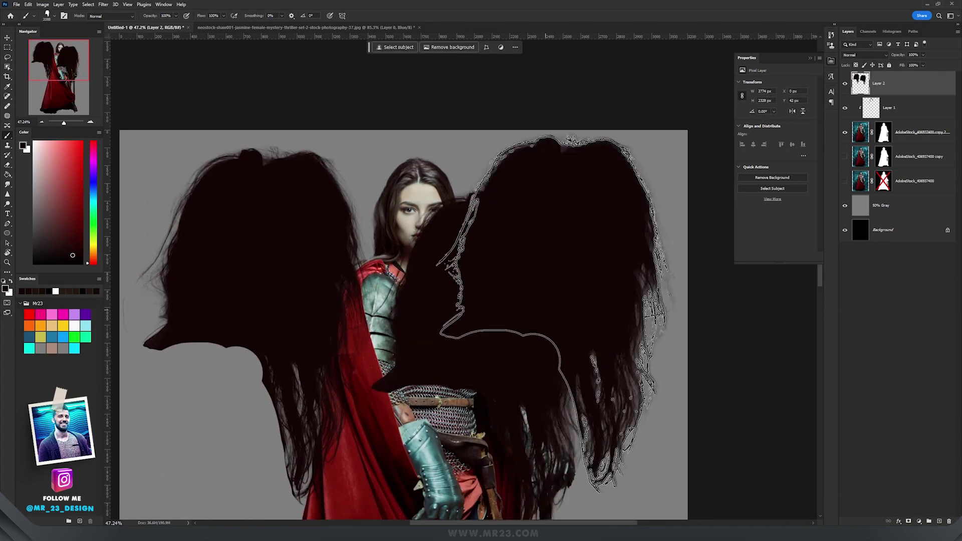
Stamp a single dark hair shape over the woman's head and move its layer beneath the masked woman layer
left_click(297, 387)
left_click(263, 318)
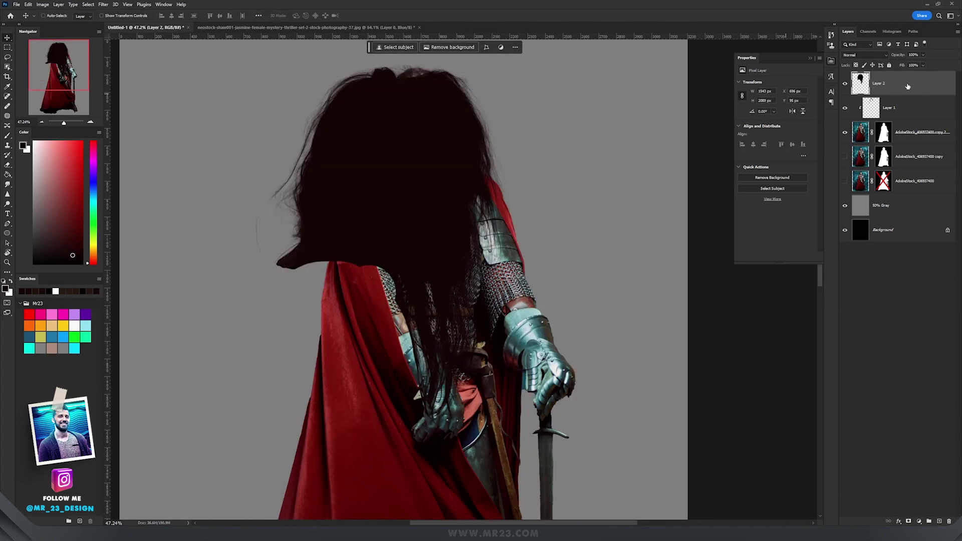
left_click_drag(908, 87, 903, 144)
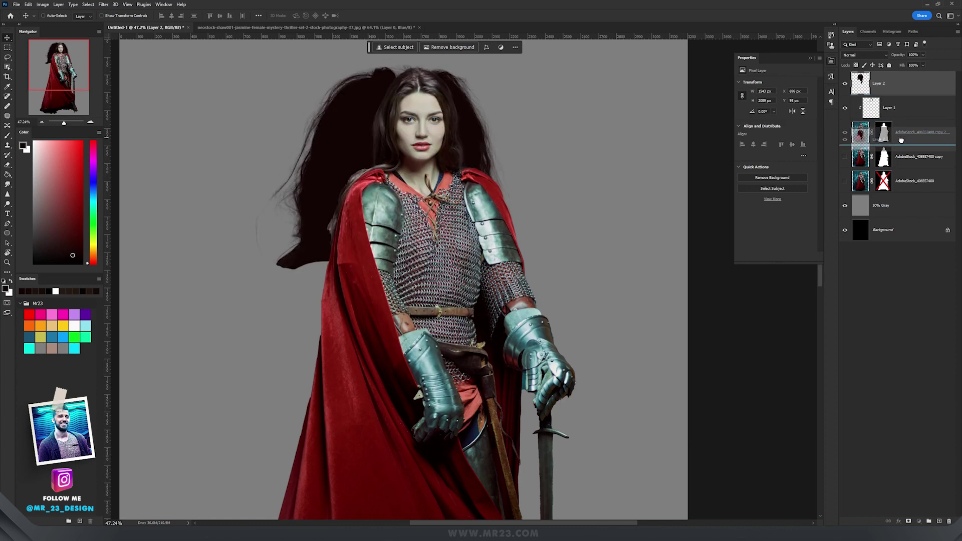
Scale the stamped hair shape to about 50% with Free Transform and position it behind the woman's head
scroll(514, 198, "up", 5)
key("ctrl+t")
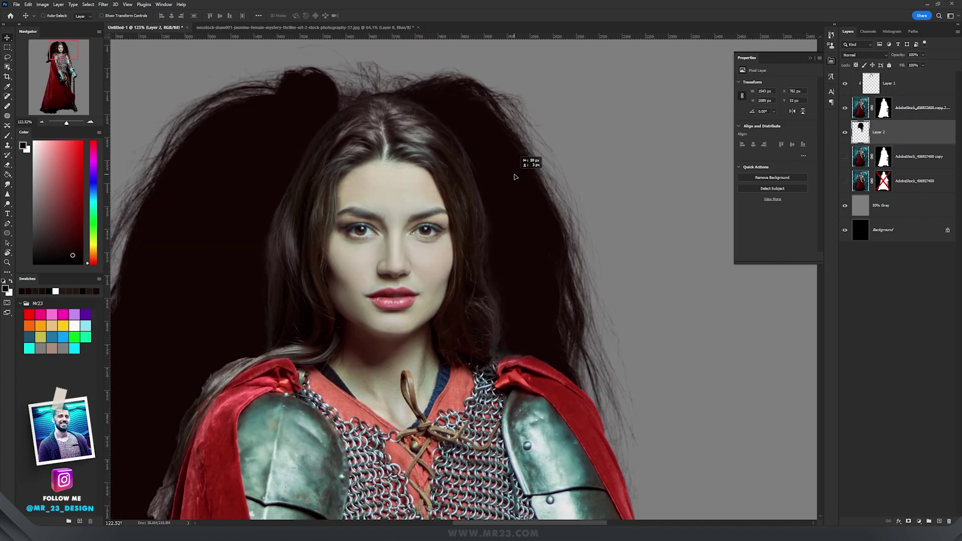
left_click_drag(696, 273, 514, 273)
left_click_drag(456, 368, 464, 192)
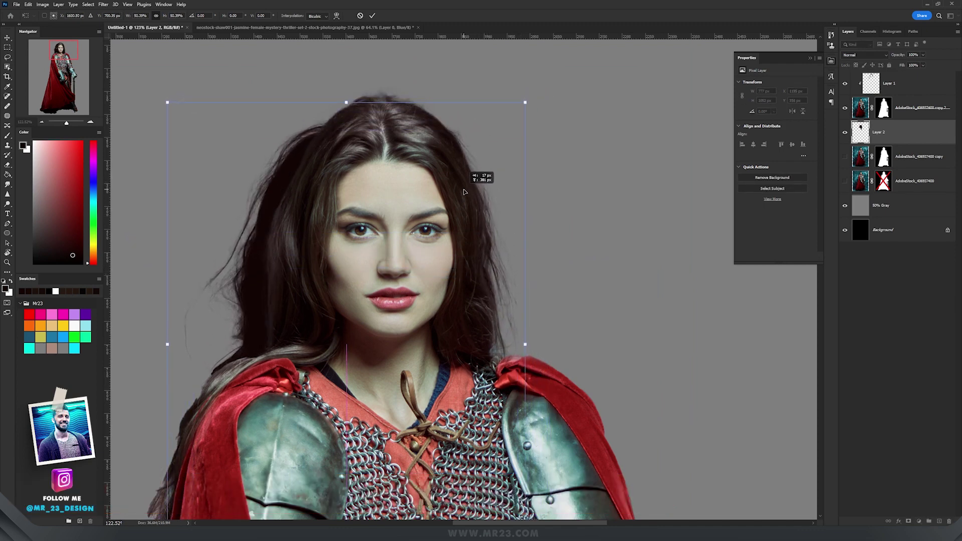
Fine-tune the hair shape's position so its loose strands extend naturally from the hair edge on the right side of her face
scroll(461, 193, "up", 5)
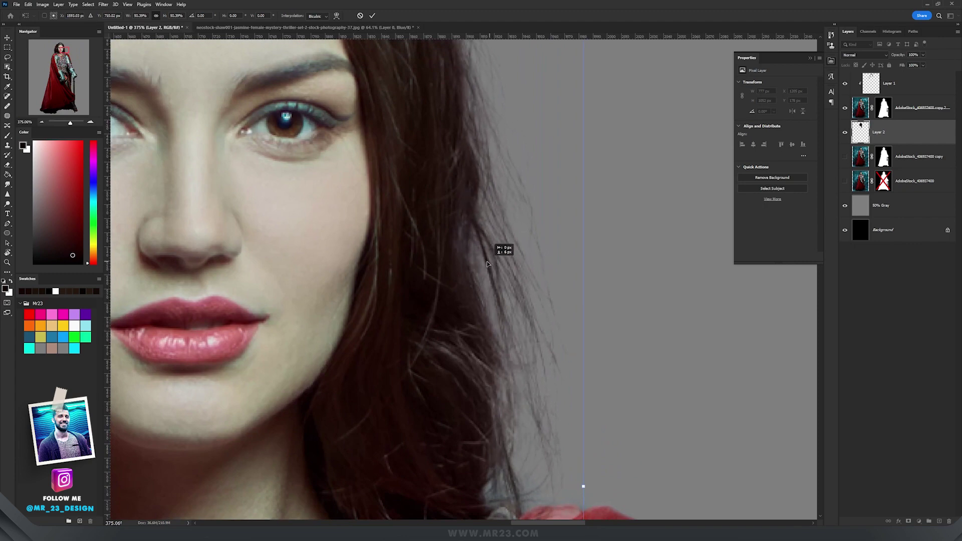
left_click_drag(464, 259, 496, 298)
scroll(496, 298, "down", 3)
left_click_drag(509, 241, 371, 226)
left_click_drag(451, 202, 398, 176)
scroll(447, 177, "up", 5)
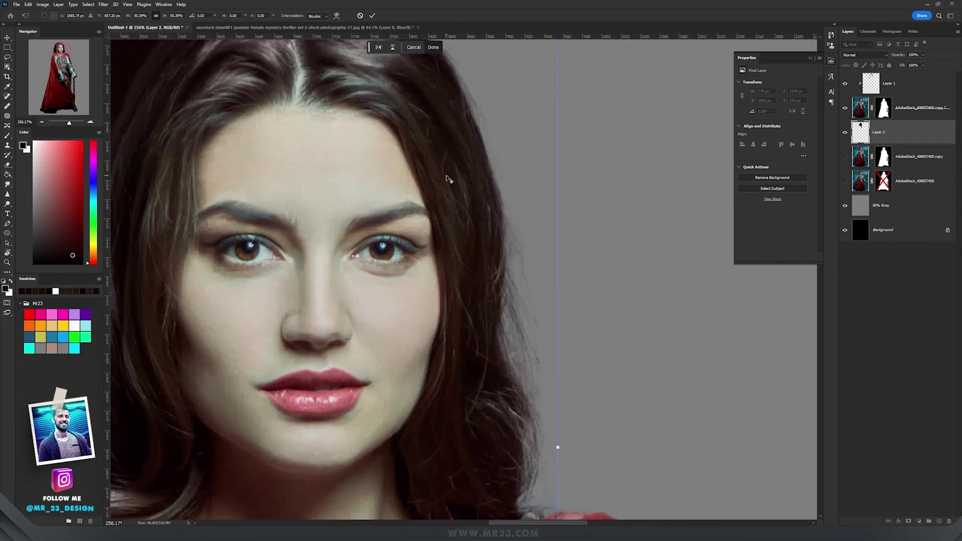
left_click_drag(454, 204, 422, 149)
left_click_drag(444, 184, 470, 221)
left_click_drag(436, 129, 447, 314)
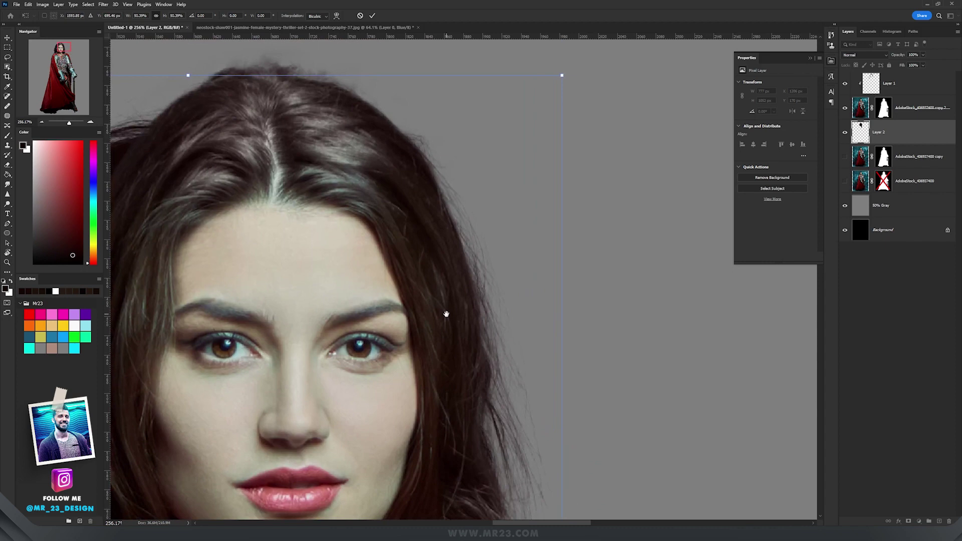
left_click_drag(450, 272, 431, 243)
Enlarge the hair shape to about 51%, nudge it against the right hair edge and apply the transform
scroll(430, 179, "down", 1)
scroll(430, 179, "down", 3)
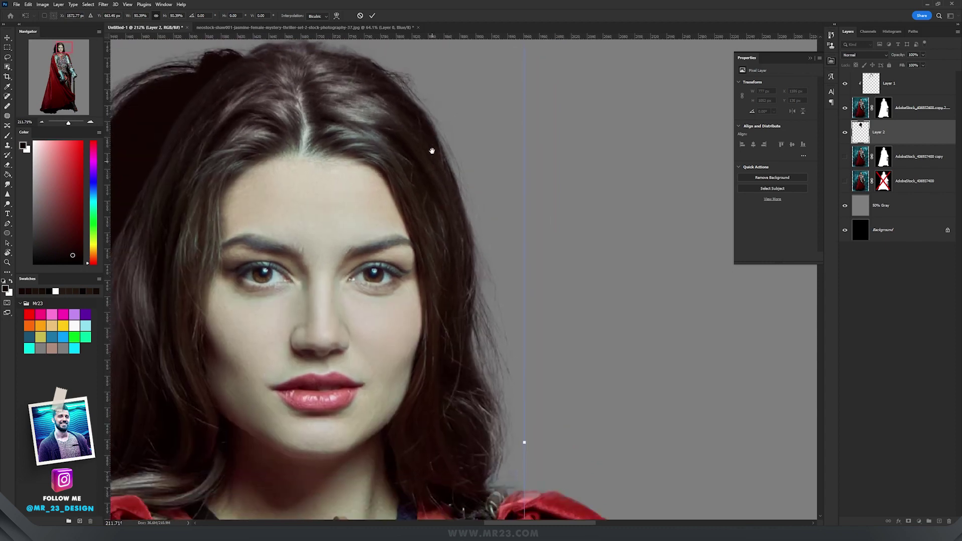
left_click_drag(523, 418, 537, 418)
mouse_move(486, 379)
left_mouse_down()
mouse_move(484, 389)
mouse_move(473, 382)
left_mouse_up()
left_click_drag(465, 339, 464, 337)
key("Return")
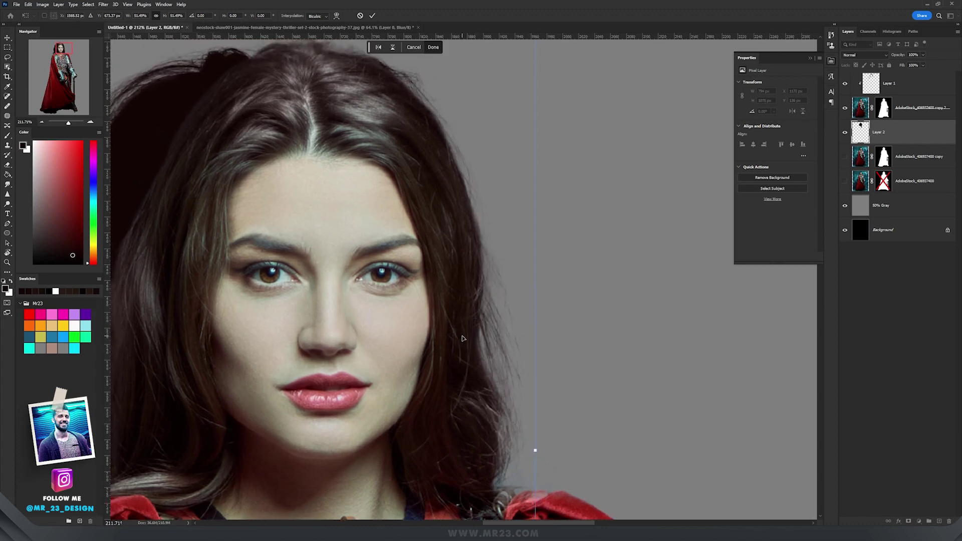
scroll(444, 231, "down", 3)
scroll(444, 230, "down", 2)
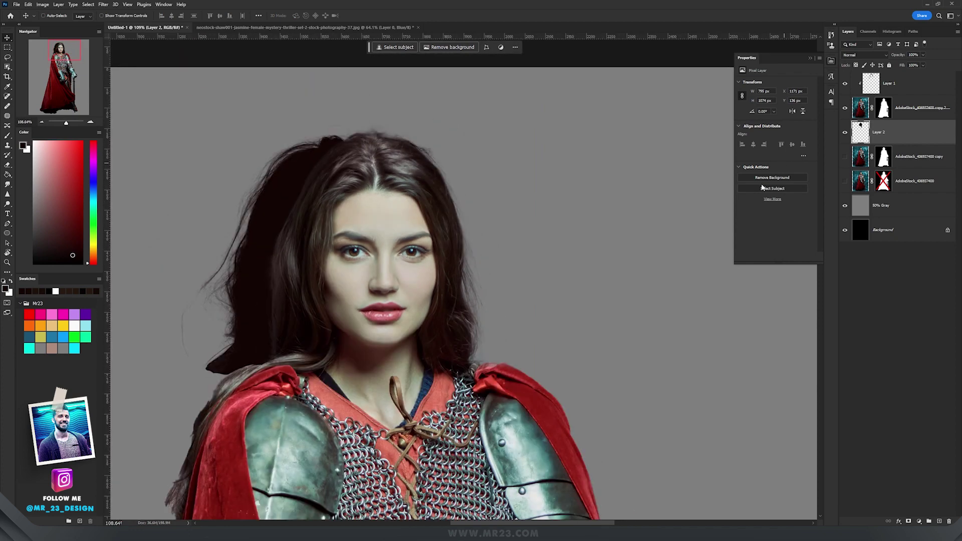
Lasso the part of the hair shape sticking out on the left side of her head and hide it with a layer mask
left_click(8, 58)
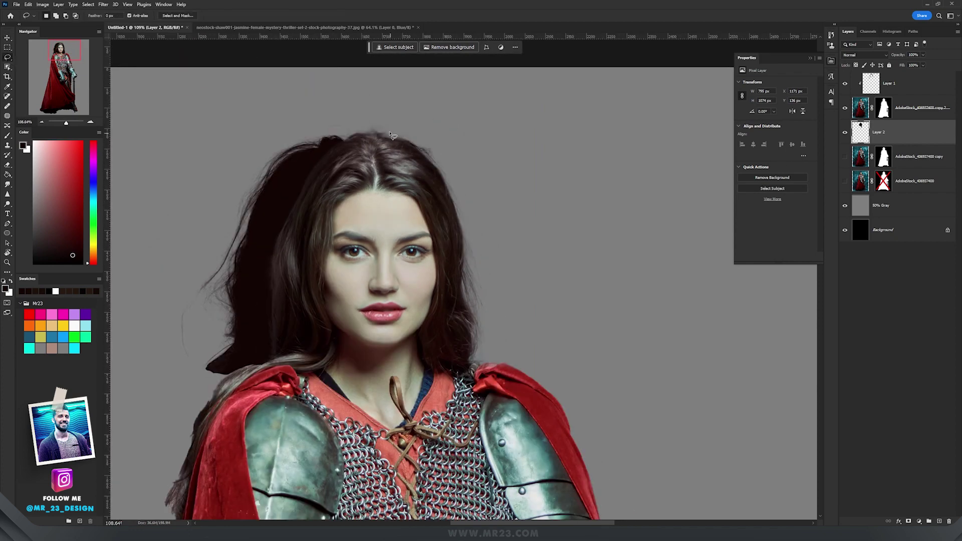
left_click_drag(391, 134, 364, 199)
mouse_move(215, 87)
left_mouse_down()
mouse_move(292, 73)
mouse_move(363, 82)
mouse_move(386, 130)
left_mouse_up()
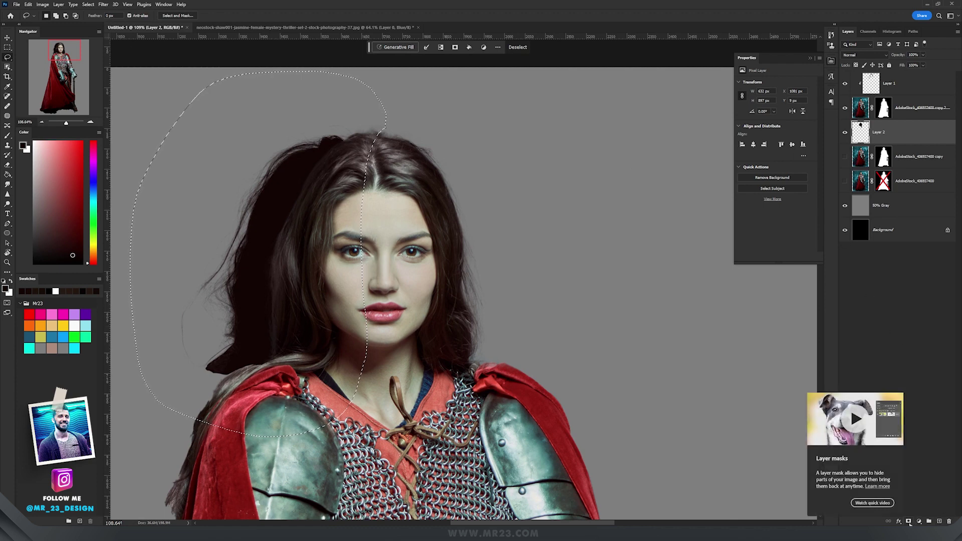
left_click(910, 522)
key("v")
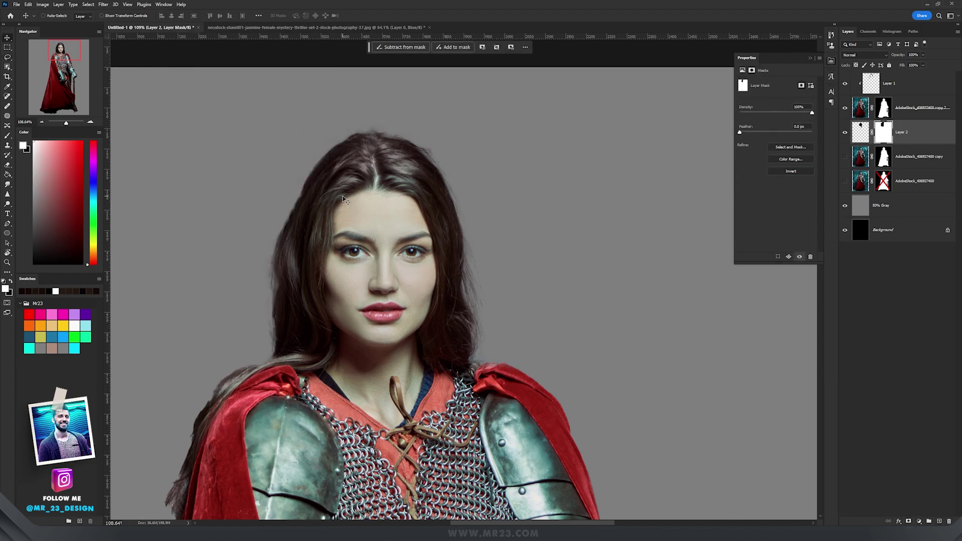
Add a new layer above the masked hair shape and stamp another black hair shape with the custom hair brush
scroll(345, 197, "up", 3)
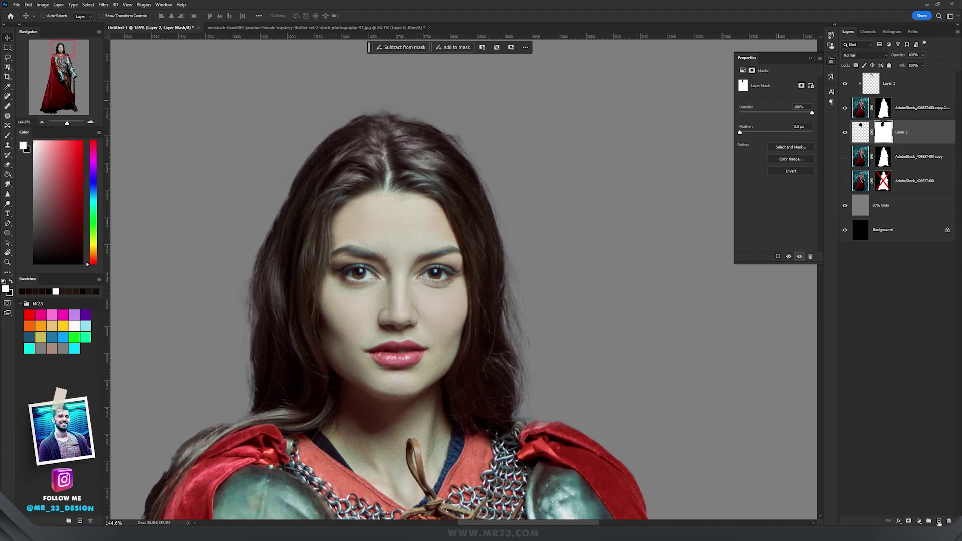
left_click(940, 522)
key("b")
key("d")
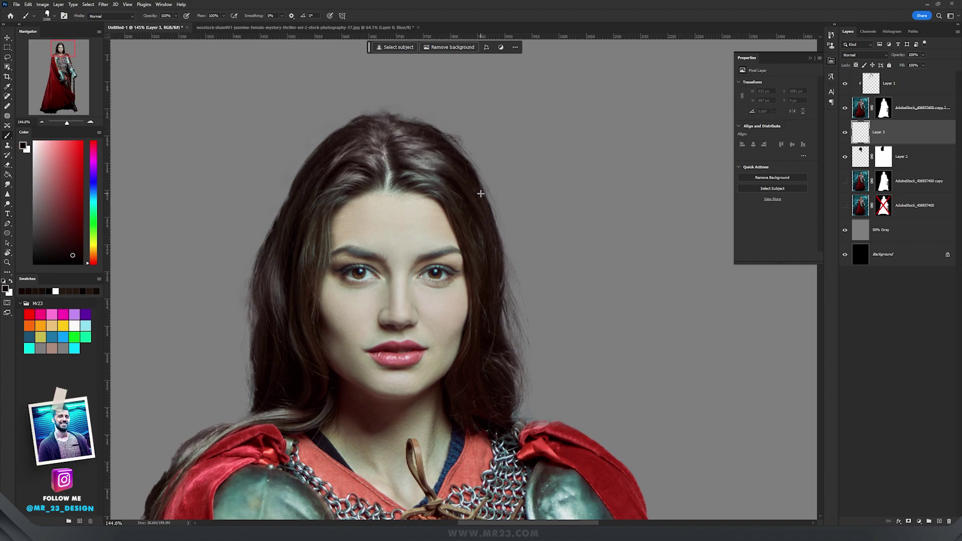
right_click(480, 194)
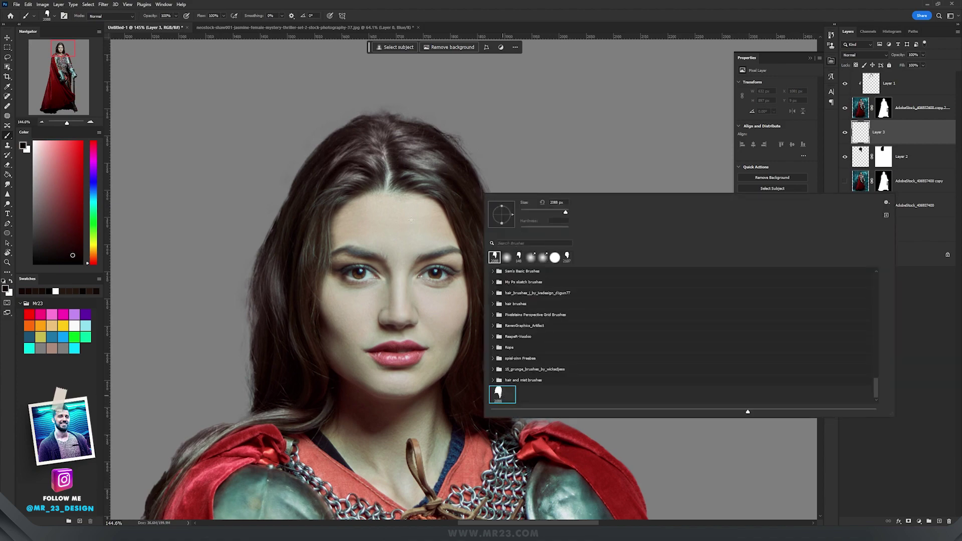
key("Return")
scroll(427, 111, "down", 10)
left_click(281, 320)
Reshape the stamped hair with Free Transform, fit it behind the hair on the left side of her face, and apply it
key("ctrl+t")
left_click_drag(436, 114, 341, 239)
left_click_drag(282, 283, 386, 190)
scroll(386, 191, "up", 6)
scroll(389, 200, "down", 3)
left_click_drag(518, 142, 552, 95)
left_click_drag(389, 161, 434, 205)
key("Return")
Lasso the surplus part of the new hair shape and hide it with a layer mask, keeping the strands on the left side
key("l")
left_click_drag(441, 85, 431, 452)
left_click(909, 521, "alt")
key("v")
scroll(317, 251, "down", 10)
scroll(299, 313, "up", 8)
left_click_drag(299, 314, 406, 219)
scroll(406, 219, "down", 2)
scroll(410, 249, "up", 6)
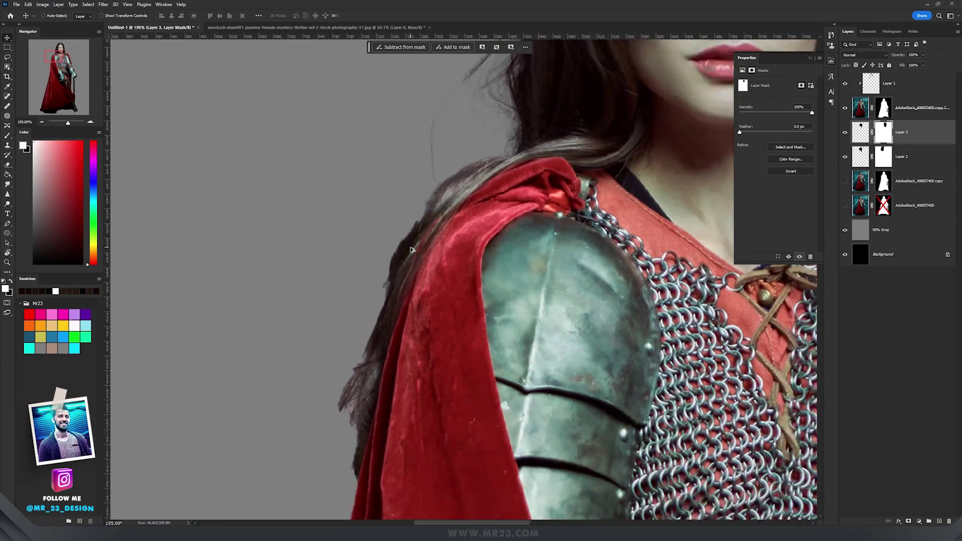
scroll(334, 276, "down", 4)
Stamp a third hair shape on a new layer and move it beside the woman's cape
key("b")
scroll(334, 298, "down", 4)
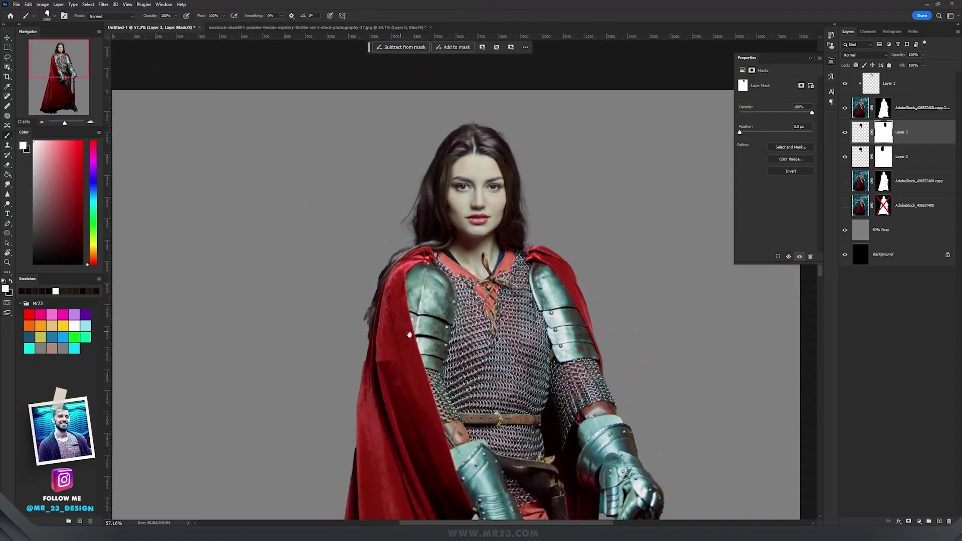
left_click_drag(401, 333, 344, 236)
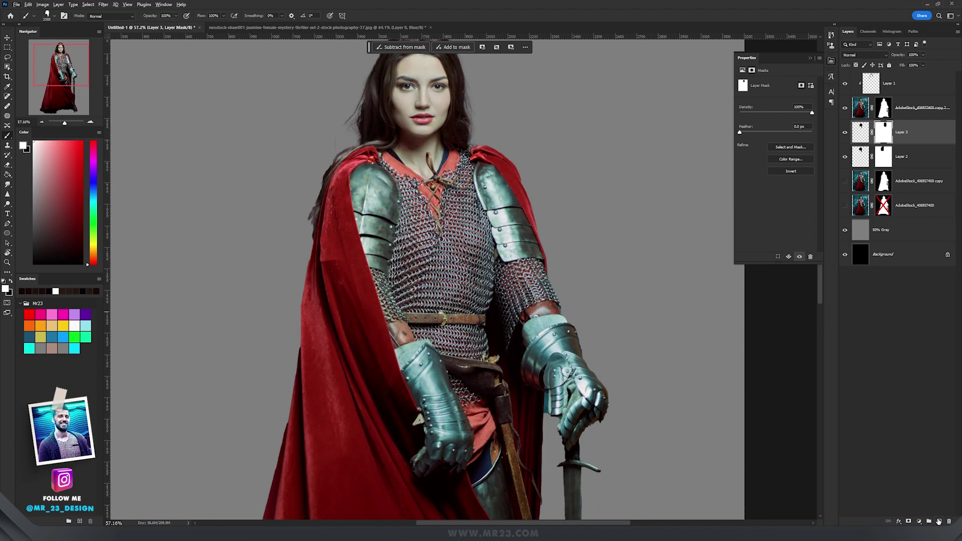
left_click(939, 521)
left_click(296, 315)
key("v")
left_click_drag(365, 285, 208, 256)
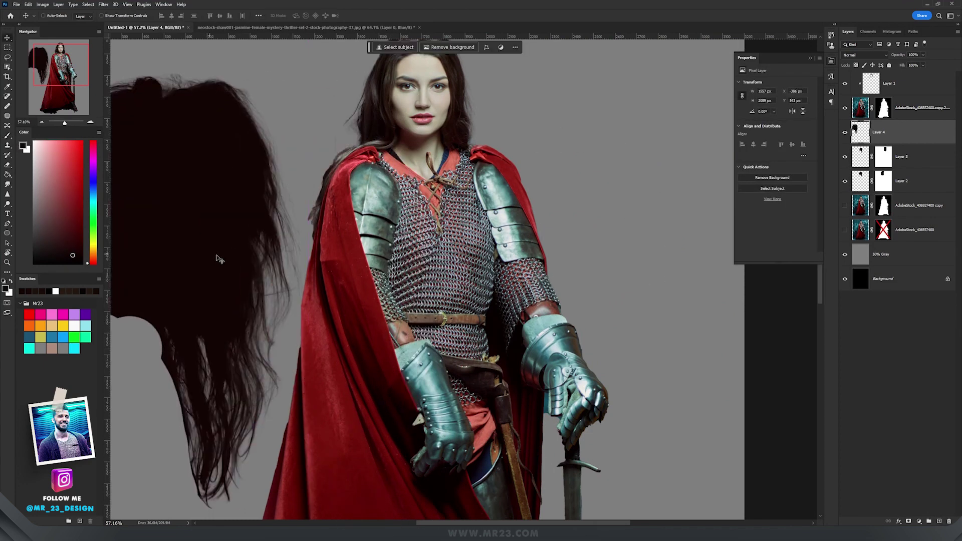
Flip the hair shape horizontally, rotate it to about -155°, scale it to about 75% and place it behind the cape's left edge
key("ctrl+t")
right_click(266, 247)
left_click(287, 391)
left_click_drag(225, 232, 478, 228)
left_click_drag(642, 189, 327, 194)
scroll(326, 193, "up", 5)
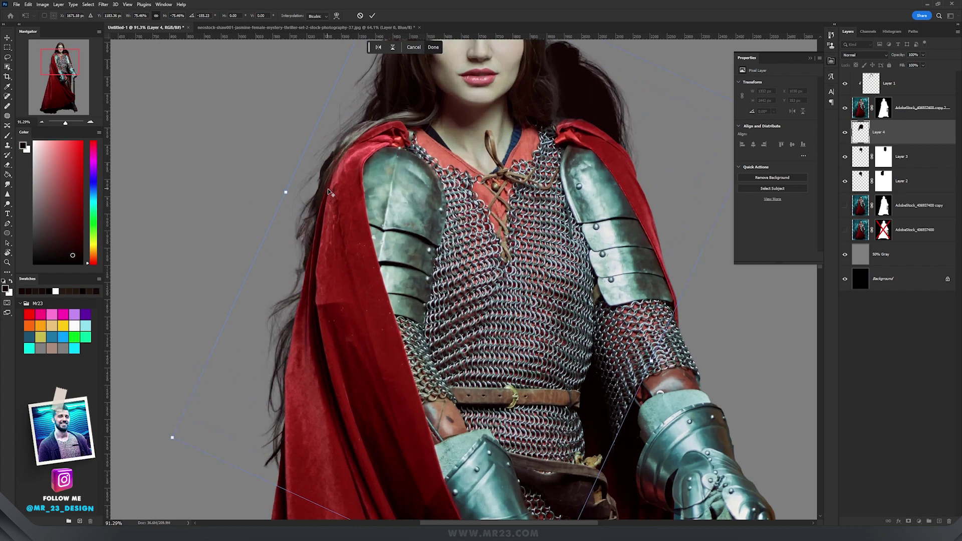
Scale the hair shape down to about 41% and align it with the hair falling over the left shoulder
left_click_drag(651, 360, 487, 285)
left_click_drag(406, 223, 415, 214)
left_click_drag(394, 190, 453, 237)
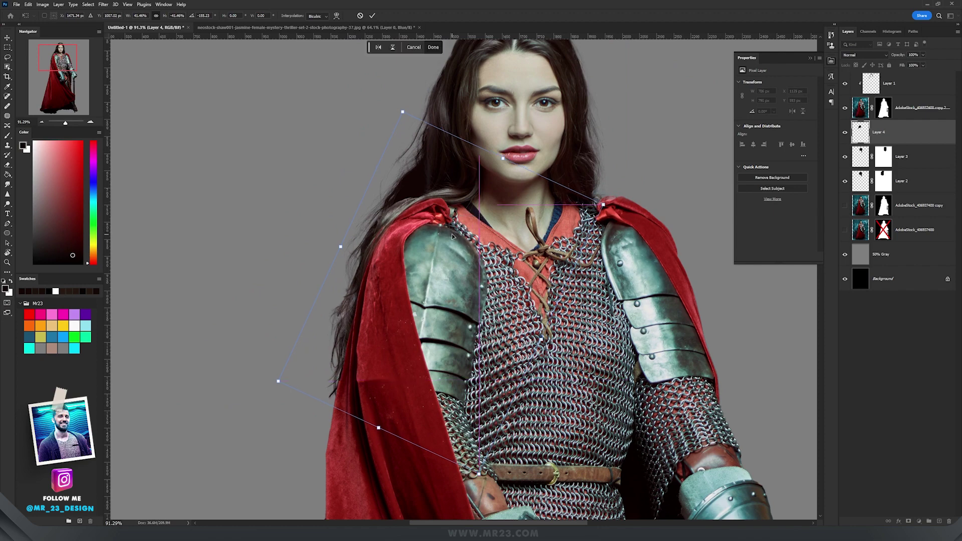
scroll(435, 233, "up", 6)
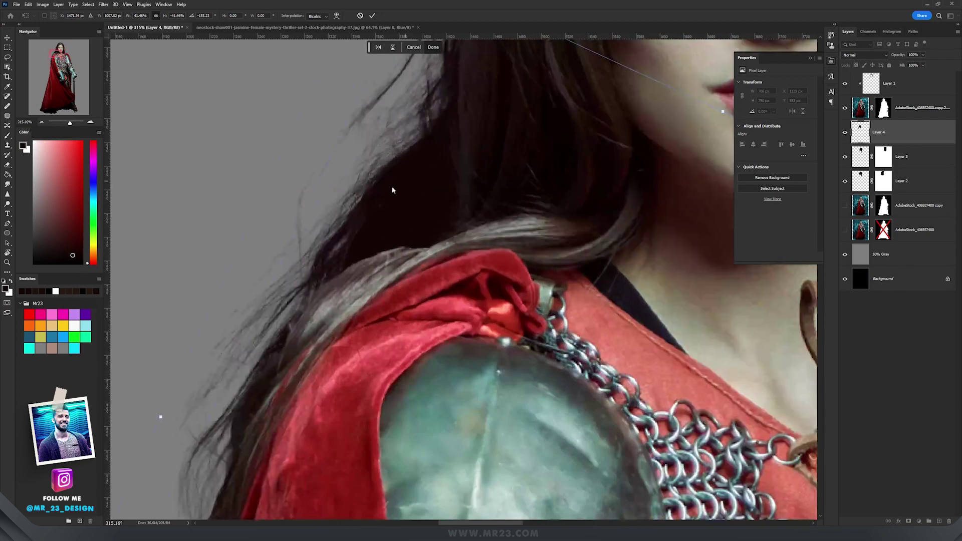
Warp the hair shape, adding a split point above the left shoulder and bending that area down toward the shoulder hair
right_click(416, 195)
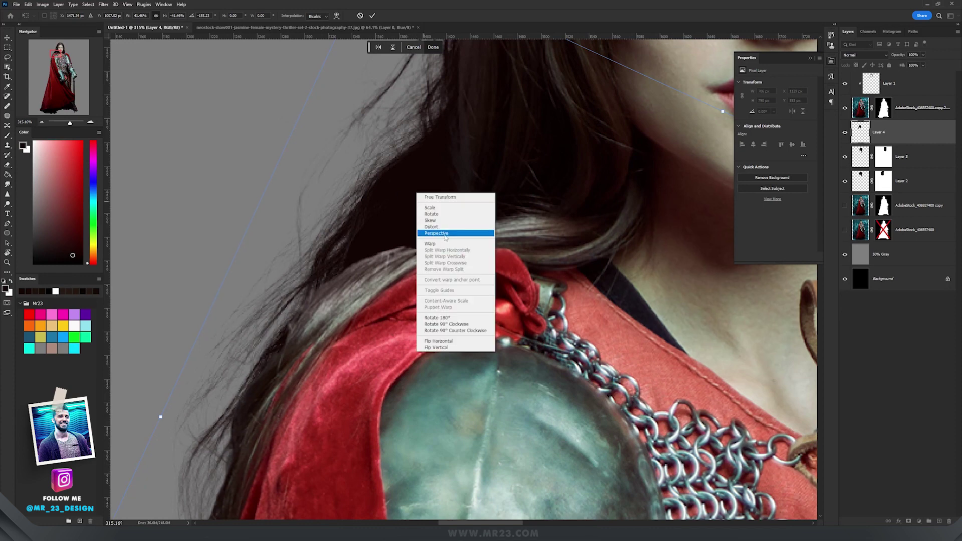
left_click(427, 244)
left_click_drag(429, 177, 419, 197)
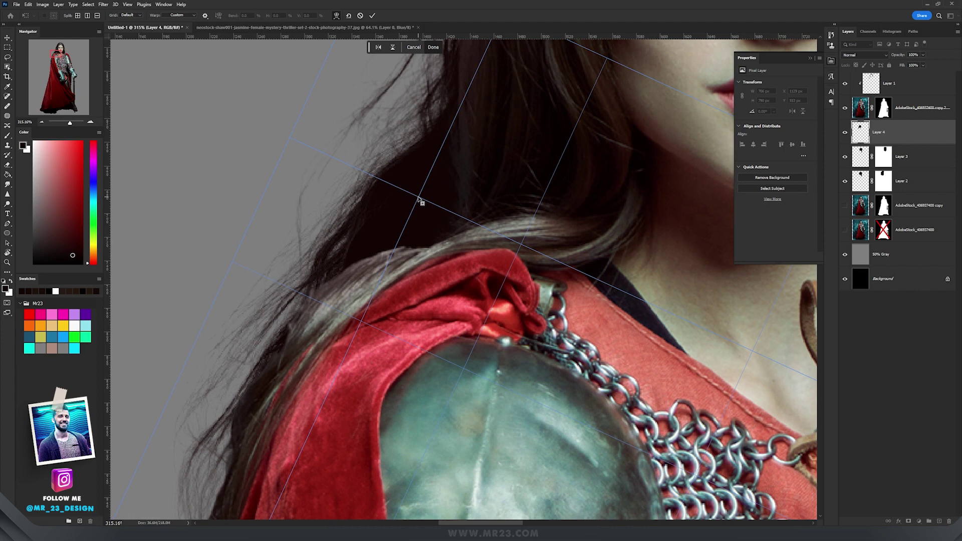
left_click(418, 197, "alt")
left_click_drag(419, 198, 411, 237)
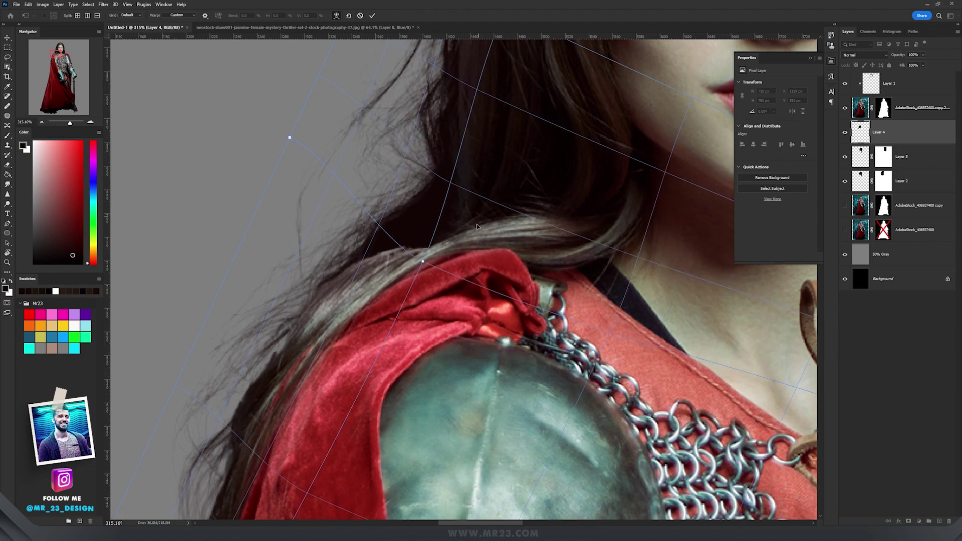
Refine the warp so the loose strands follow the hair along the shoulder and cape edge, and apply the transform
left_click_drag(477, 227, 468, 227)
left_click_drag(476, 192, 447, 230)
left_click_drag(326, 290, 320, 277)
left_click_drag(327, 346, 379, 183)
left_click_drag(269, 391, 296, 346)
key("Return")
Add a new layer above Layer 1 and clip it to the masked woman layer
scroll(423, 301, "down", 12)
scroll(446, 256, "up", 10)
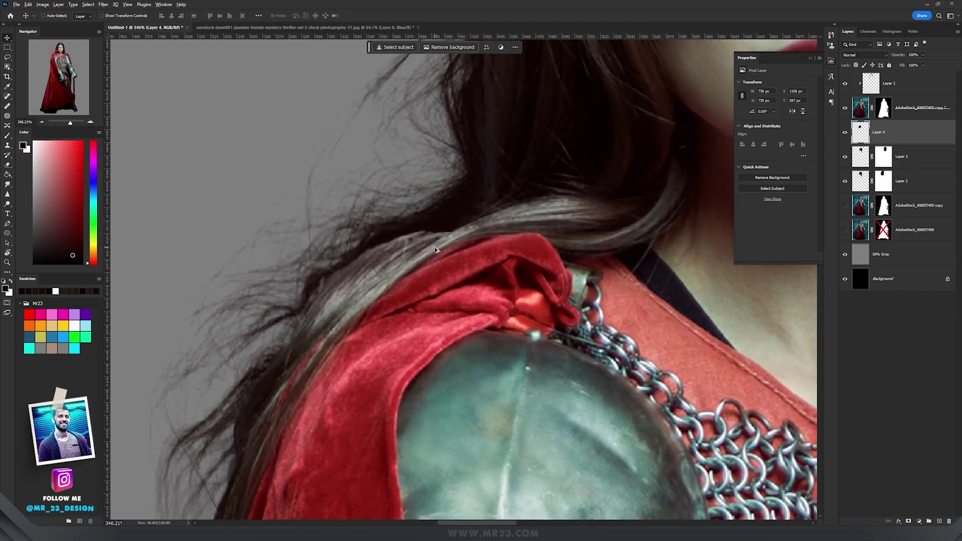
scroll(431, 228, "down", 6)
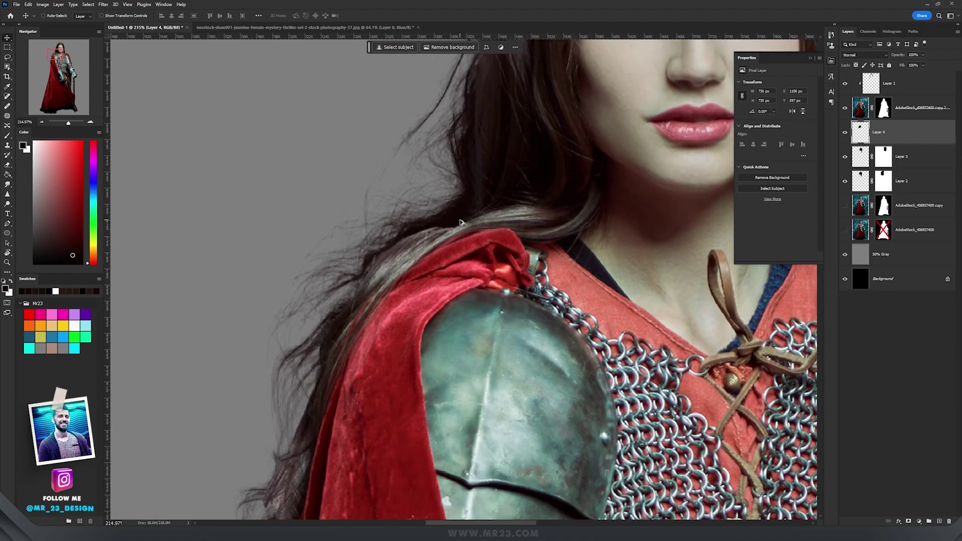
scroll(461, 222, "down", 2)
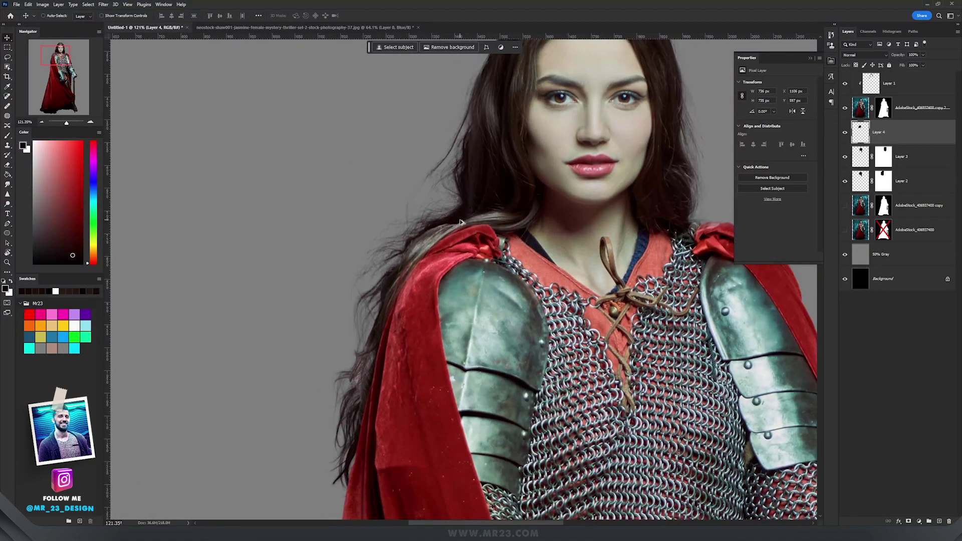
left_click(897, 83)
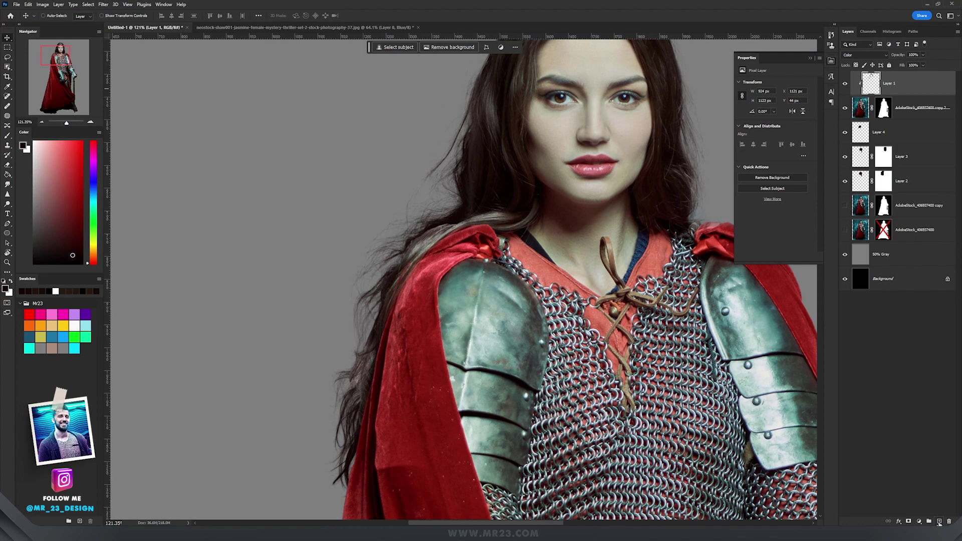
left_click(940, 522)
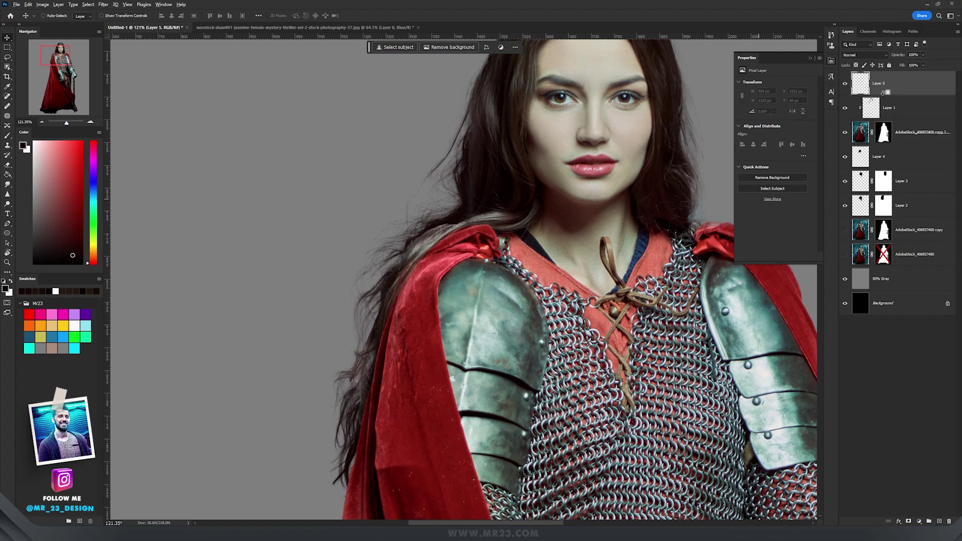
left_click(886, 92, "alt")
left_click_drag(490, 248, 437, 278)
Choose a soft round brush, reduce its size and set the clipped layer's blend mode to Multiply
key("b")
right_click(460, 271)
left_click(482, 336)
left_click_drag(390, 226, 115, 226, "alt")
left_click_drag(480, 223, 232, 232, "alt")
left_click(849, 56)
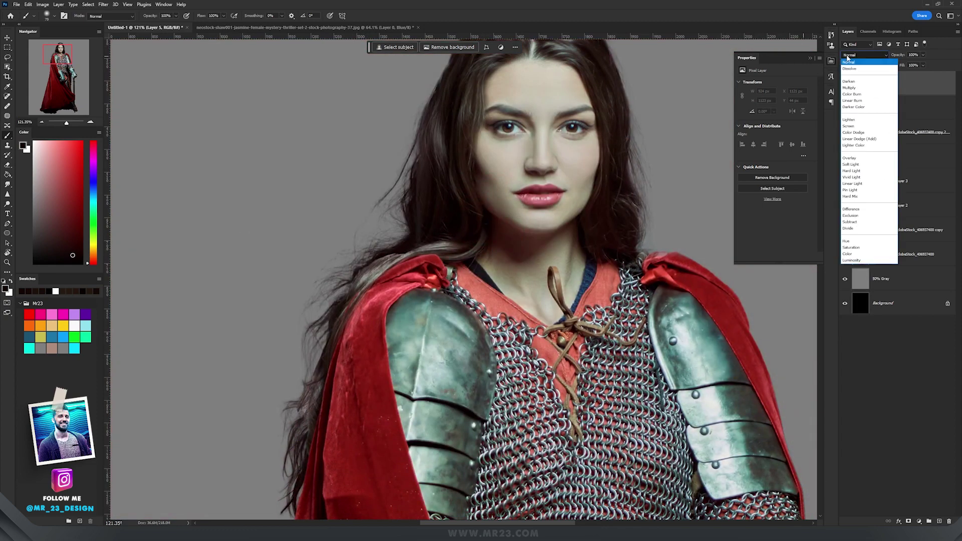
left_click(851, 89)
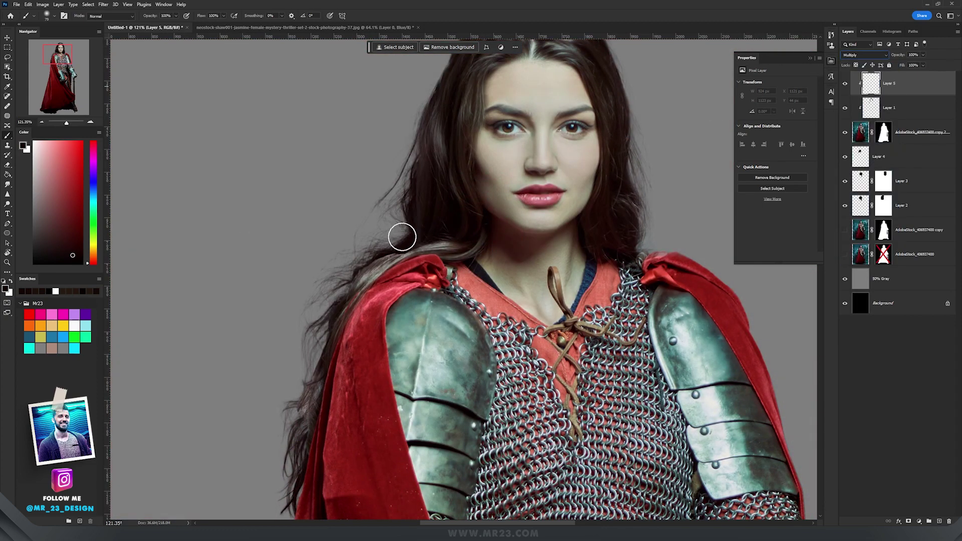
Sample a dark hair colour and paint at 8% flow over the light strands on the left shoulder to darken them
left_click(434, 210, "alt")
mouse_move(413, 234)
left_mouse_down("ctrl")
mouse_move(459, 247)
mouse_move(451, 253)
left_mouse_up("ctrl")
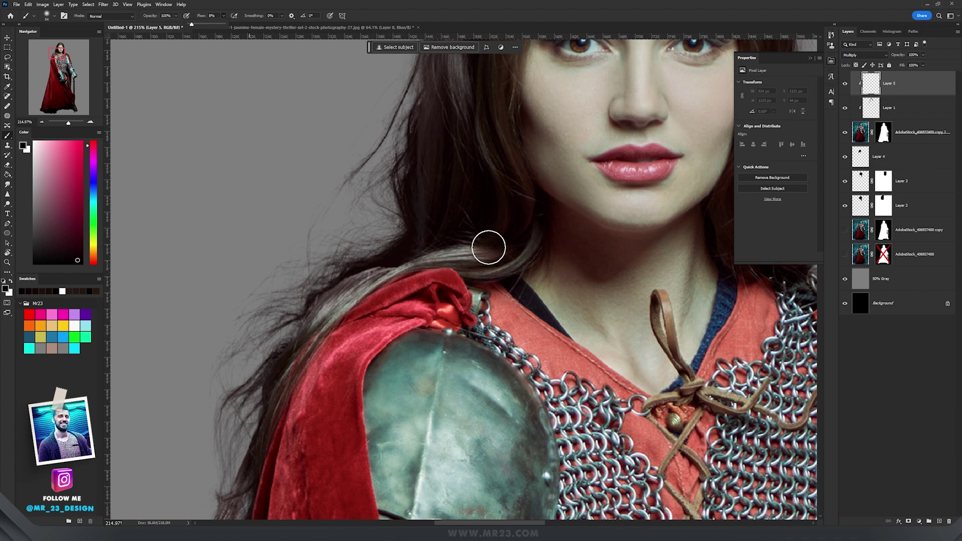
mouse_move(414, 263)
left_mouse_down()
mouse_move(301, 309)
mouse_move(373, 280)
mouse_move(326, 315)
left_mouse_up()
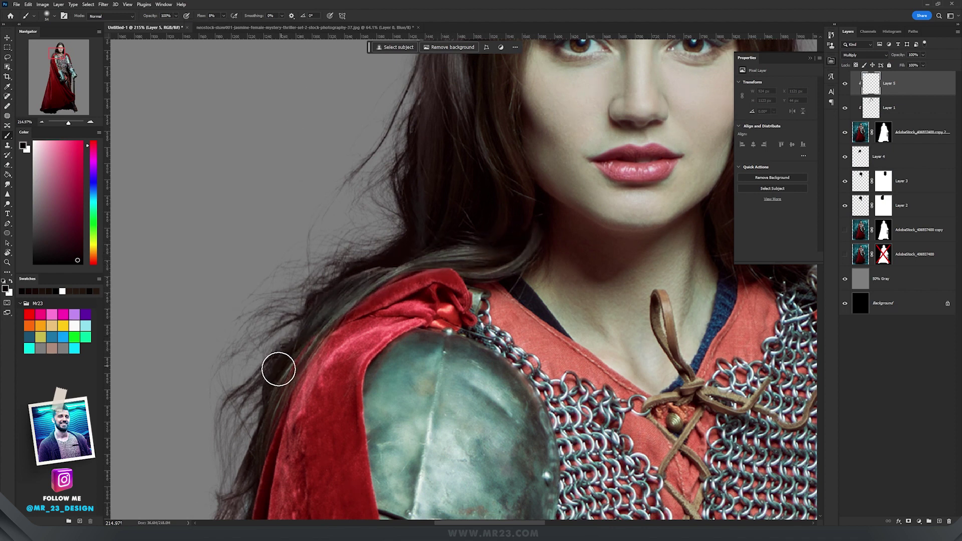
left_click_drag(359, 277, 501, 248)
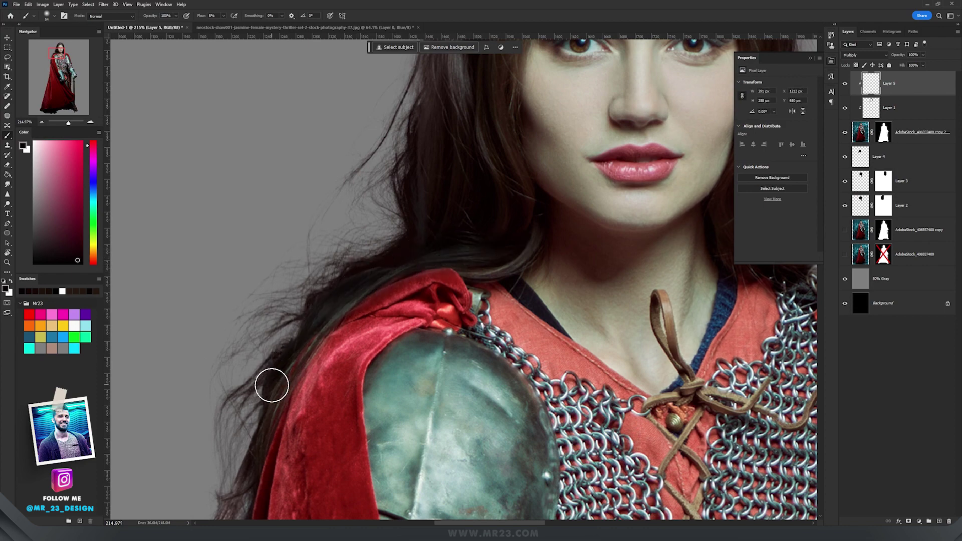
left_click_drag(328, 326, 504, 254)
key("ctrl+0")
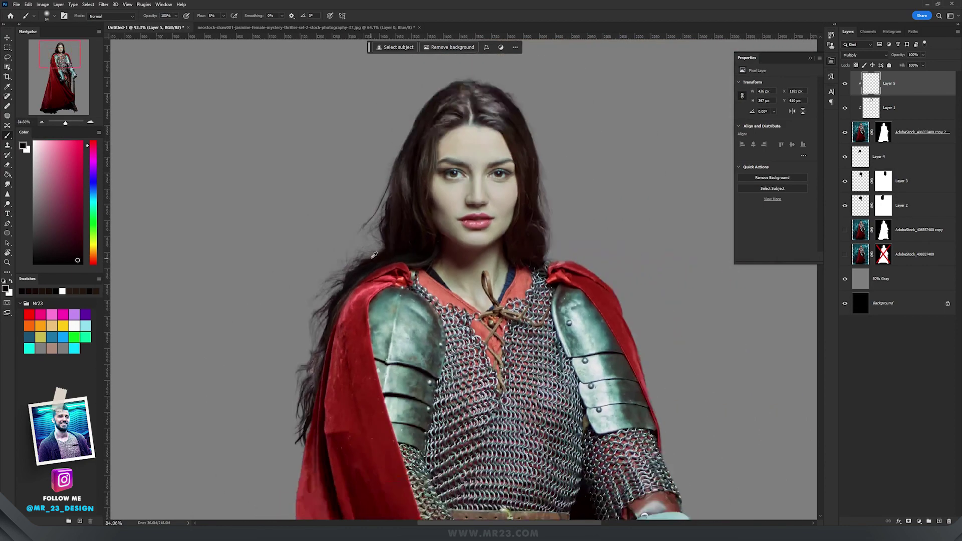